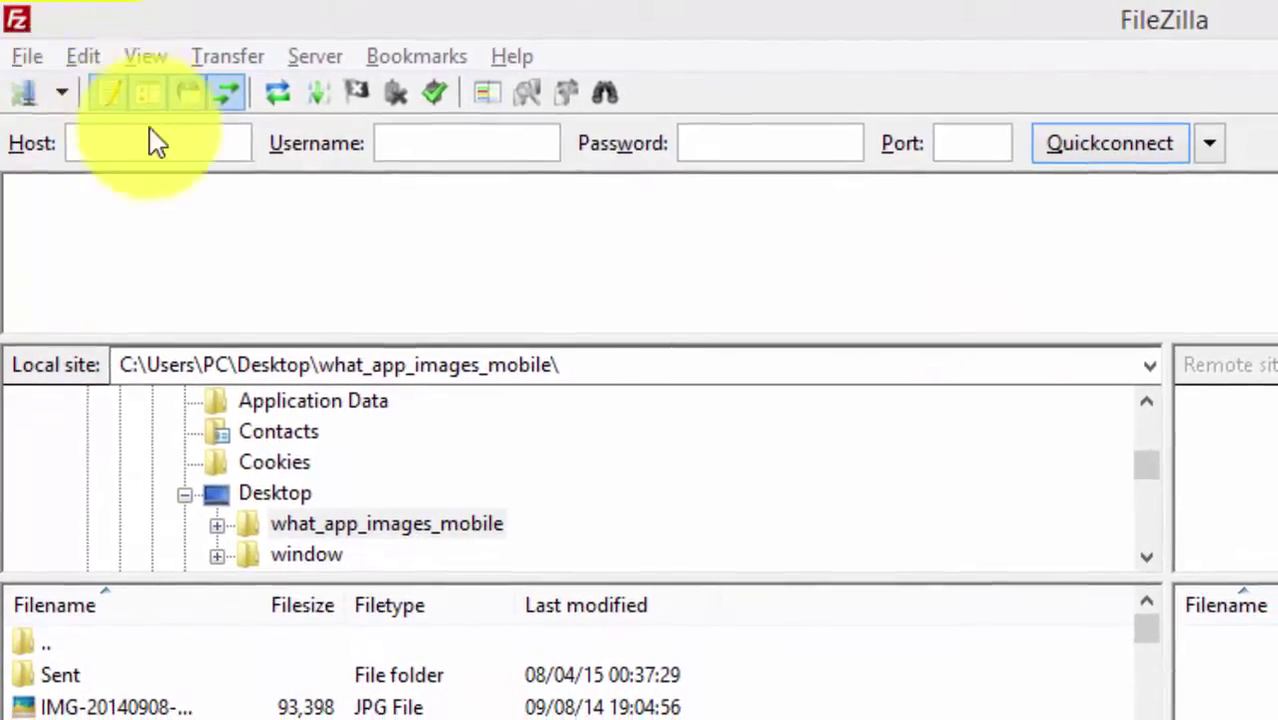
Step: Point out FileZilla's Quickconnect Host, Username, Password and Port fields
{"action": "left_click", "coordinate": [155, 143]}
{"action": "left_click", "coordinate": [437, 143]}
{"action": "left_click", "coordinate": [757, 143]}
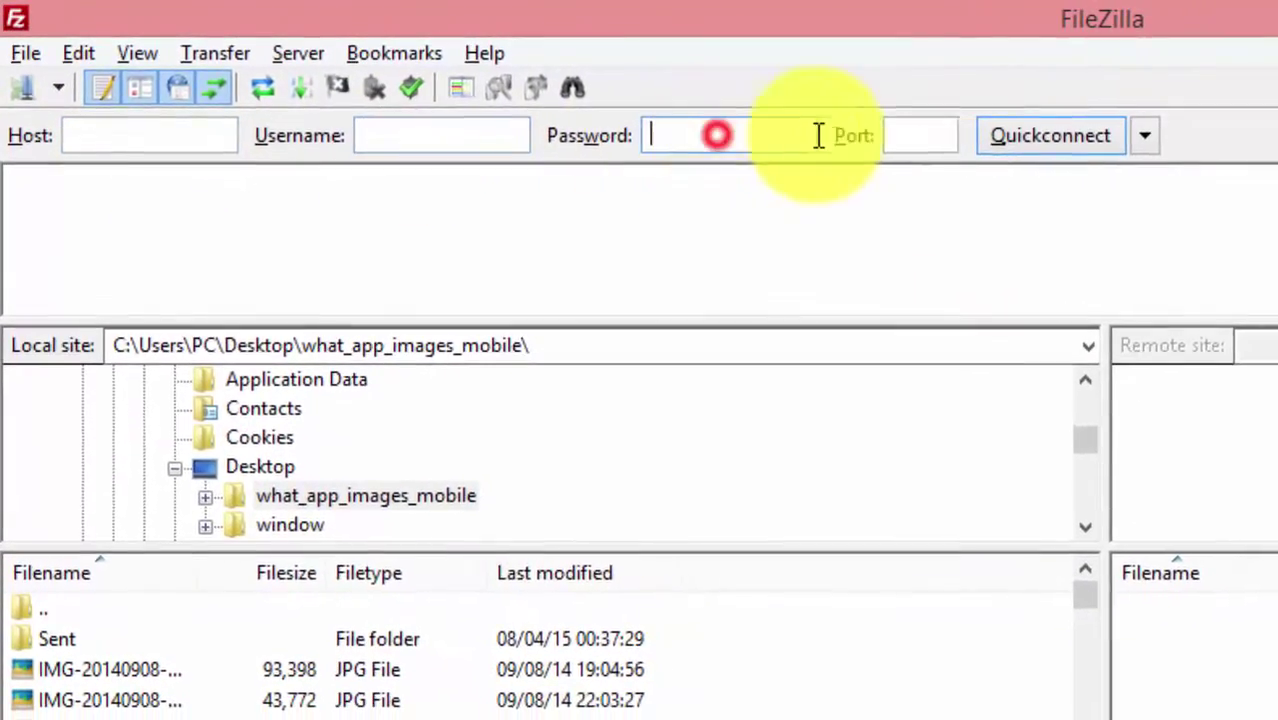
{"action": "left_click", "coordinate": [912, 135]}
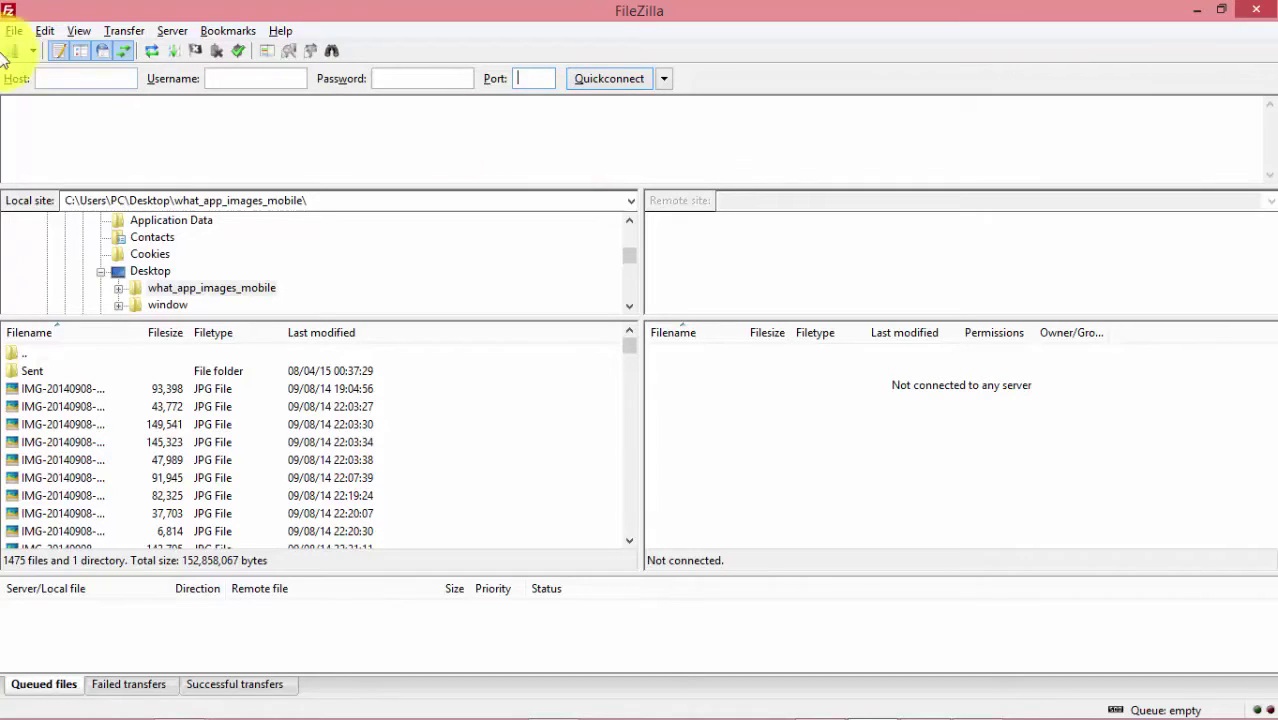
Step: Leave FileZilla's empty Username and Password fields and switch to the cPanel page in Chrome
{"action": "left_click", "coordinate": [390, 80]}
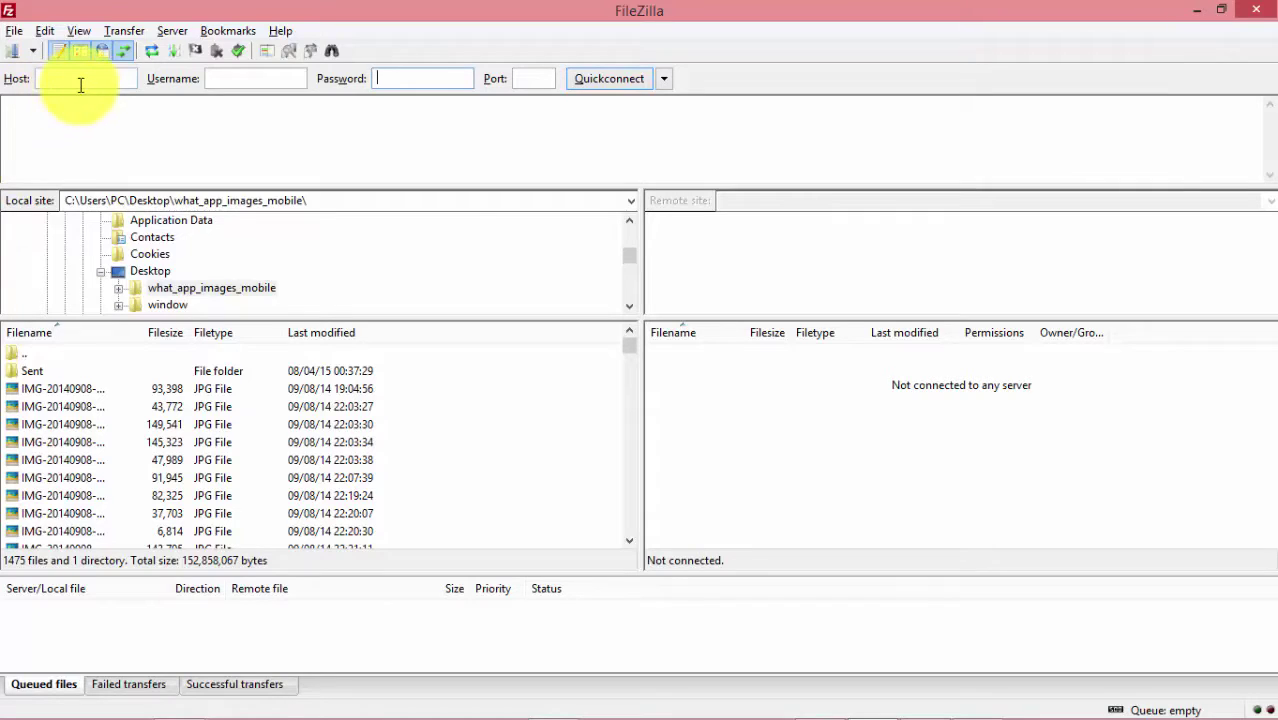
{"action": "mouse_move", "coordinate": [110, 80]}
{"action": "left_click", "coordinate": [245, 78]}
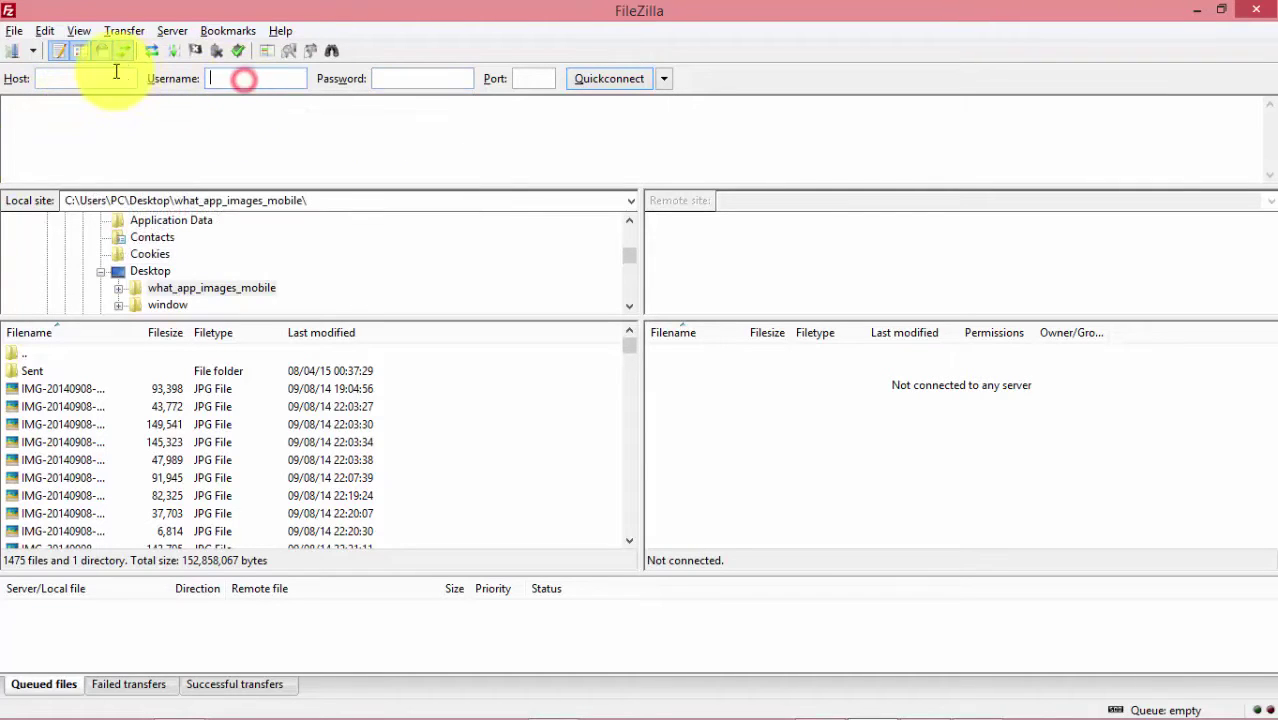
{"action": "left_click", "coordinate": [100, 68]}
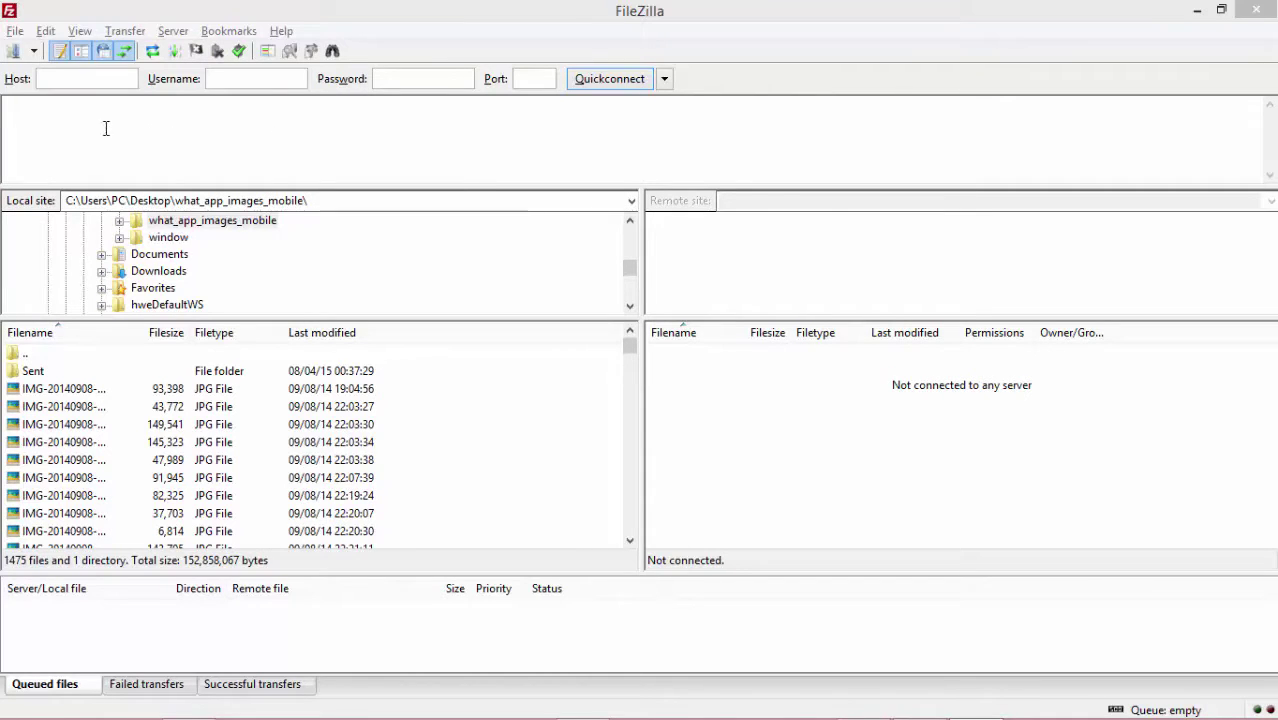
{"action": "left_click", "coordinate": [225, 78]}
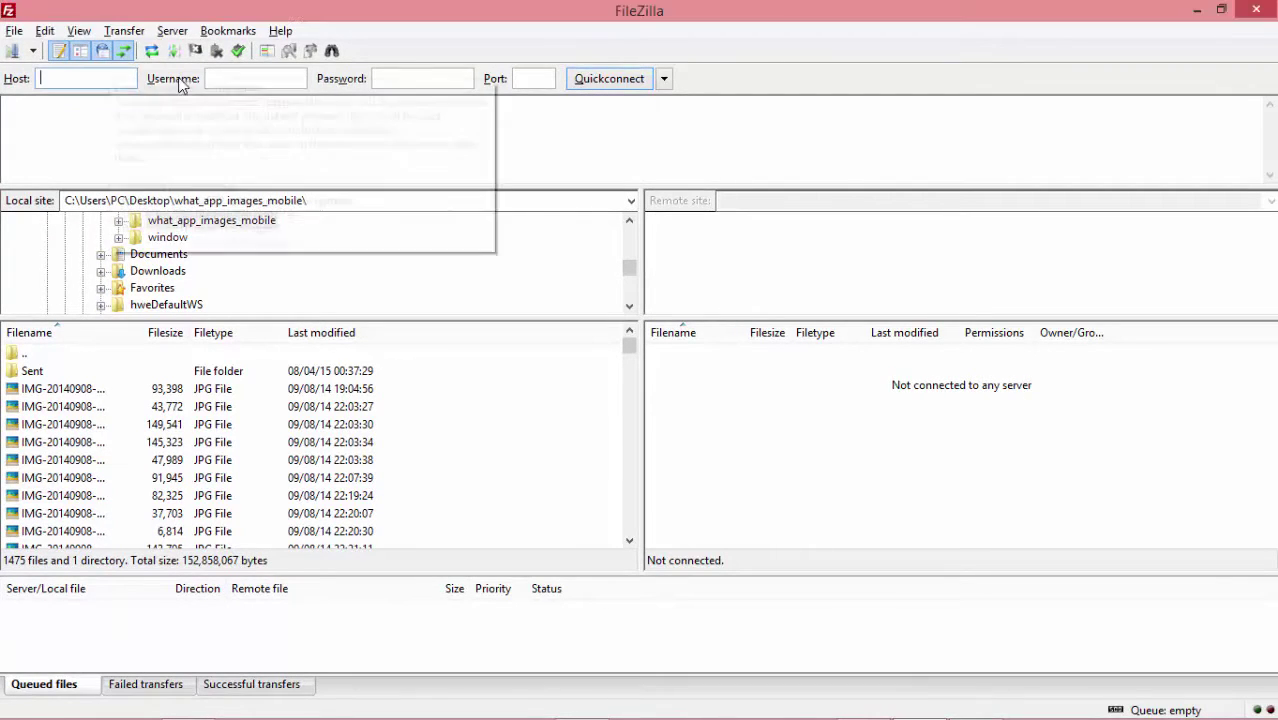
{"action": "left_click", "coordinate": [432, 76]}
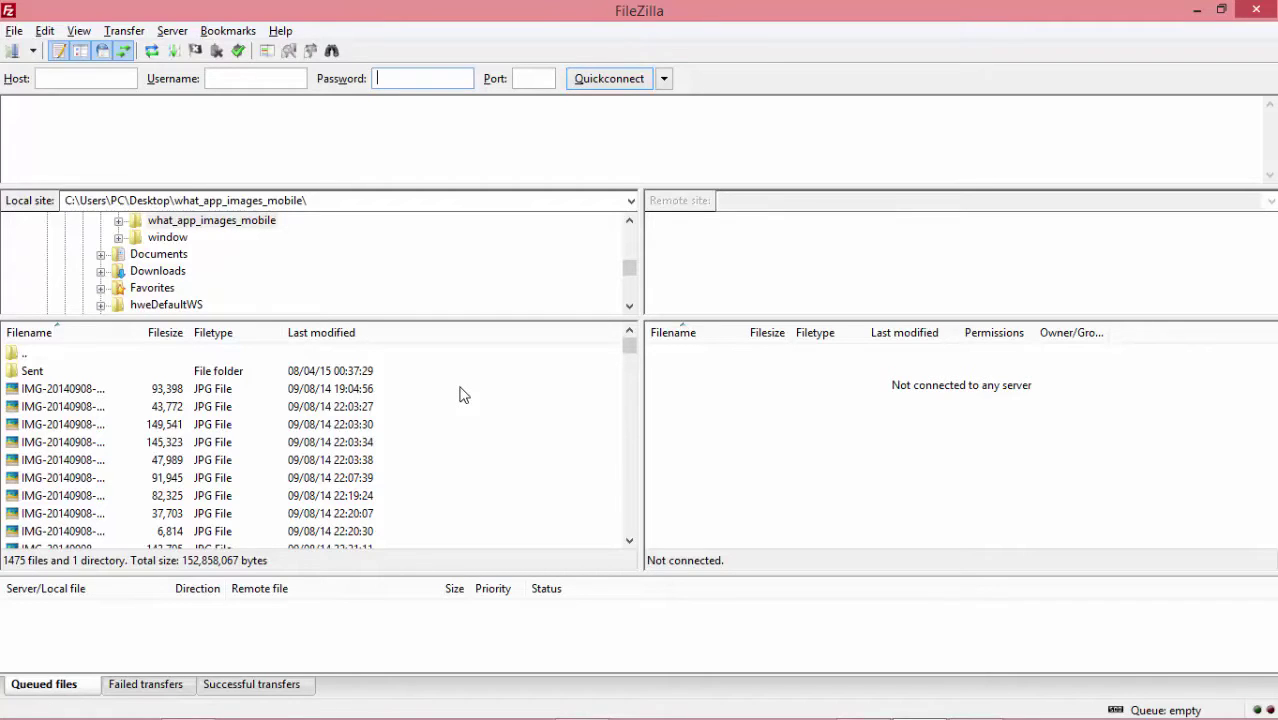
{"action": "key", "text": "alt+Tab"}
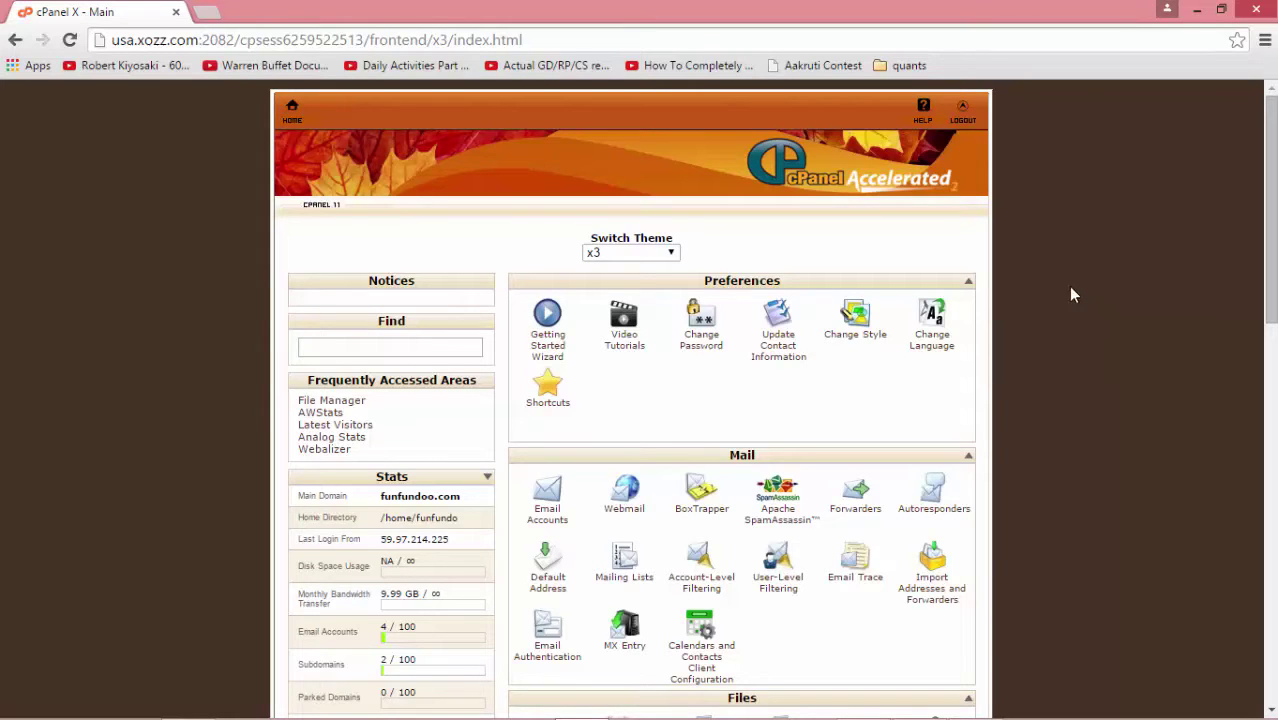
Step: Scroll down to the Files section and open FTP Accounts
{"action": "scroll", "coordinate": [1070, 290], "scroll_direction": "down", "scroll_amount": 3}
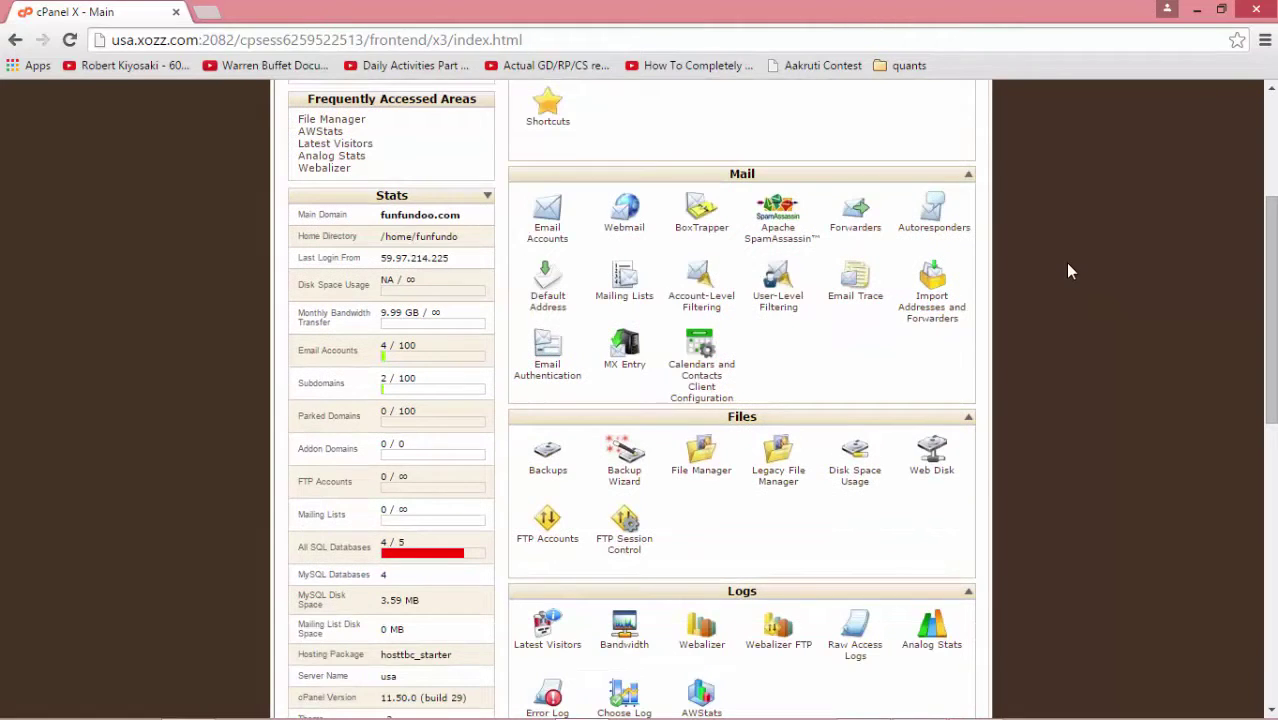
{"action": "left_click", "coordinate": [548, 540]}
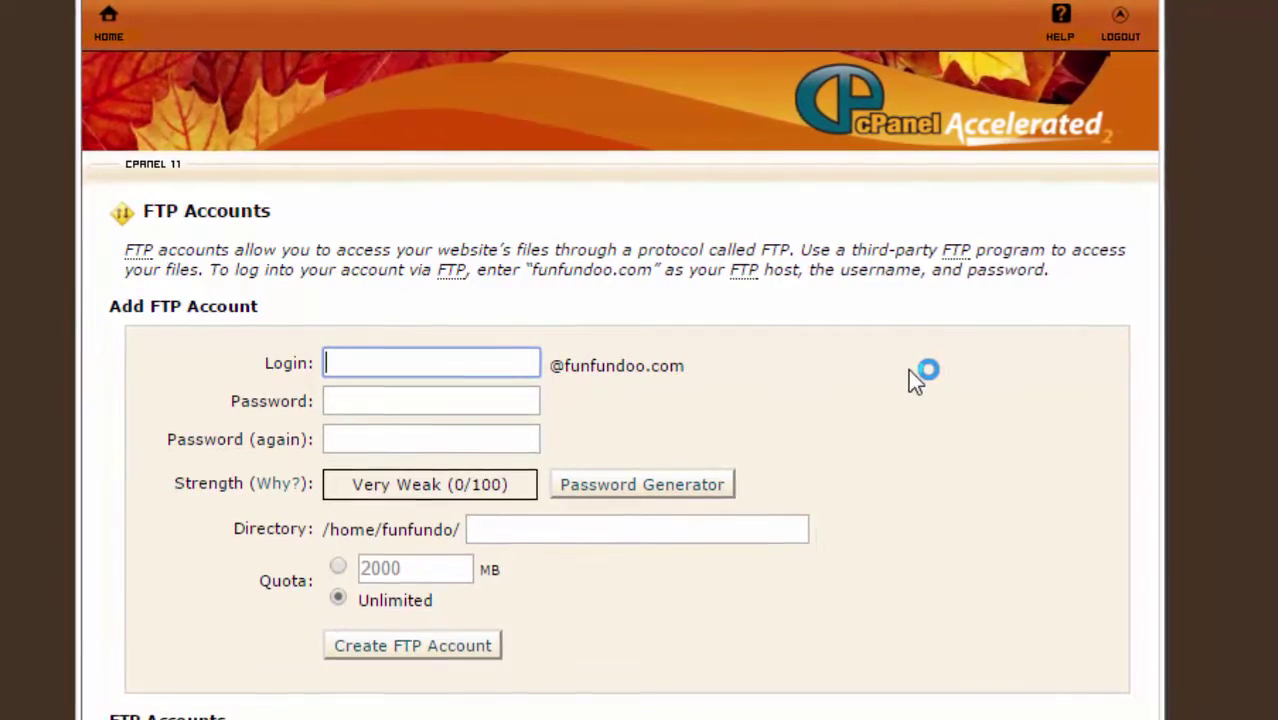
Step: Enter login 'admin' and fill both password fields with a generated very strong password
{"action": "type", "text": "admin"}
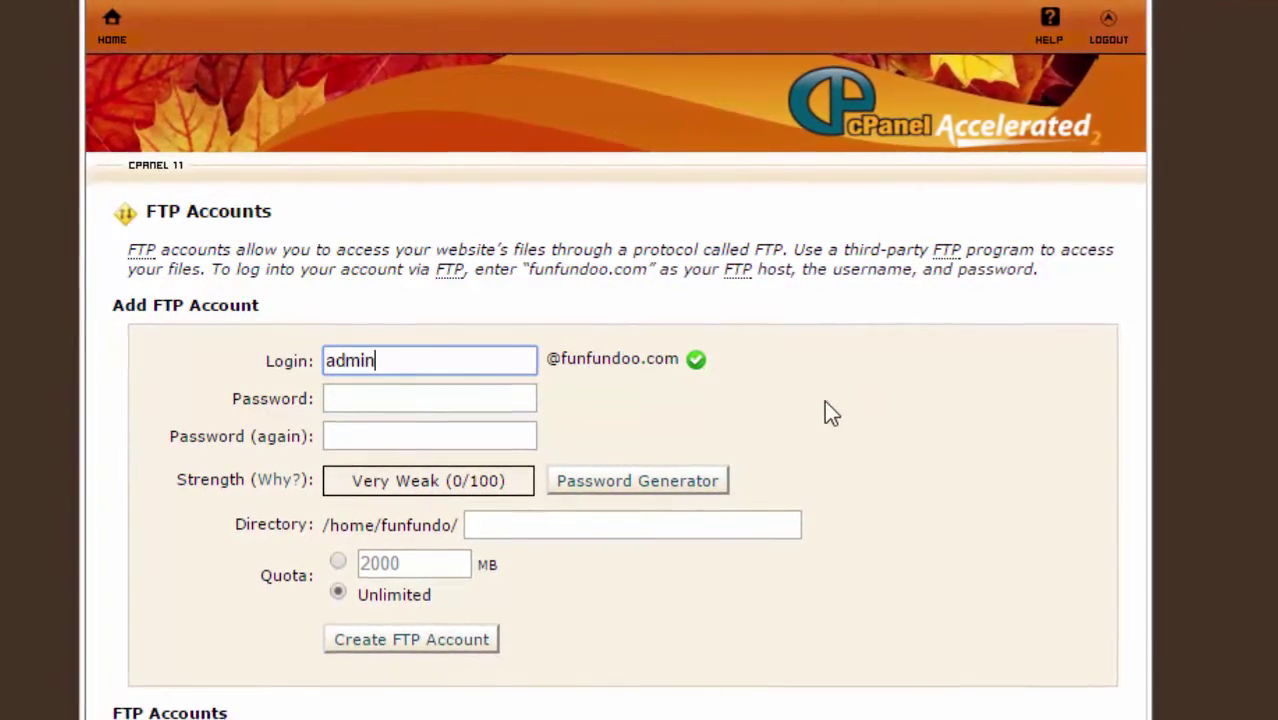
{"action": "left_click", "coordinate": [650, 482]}
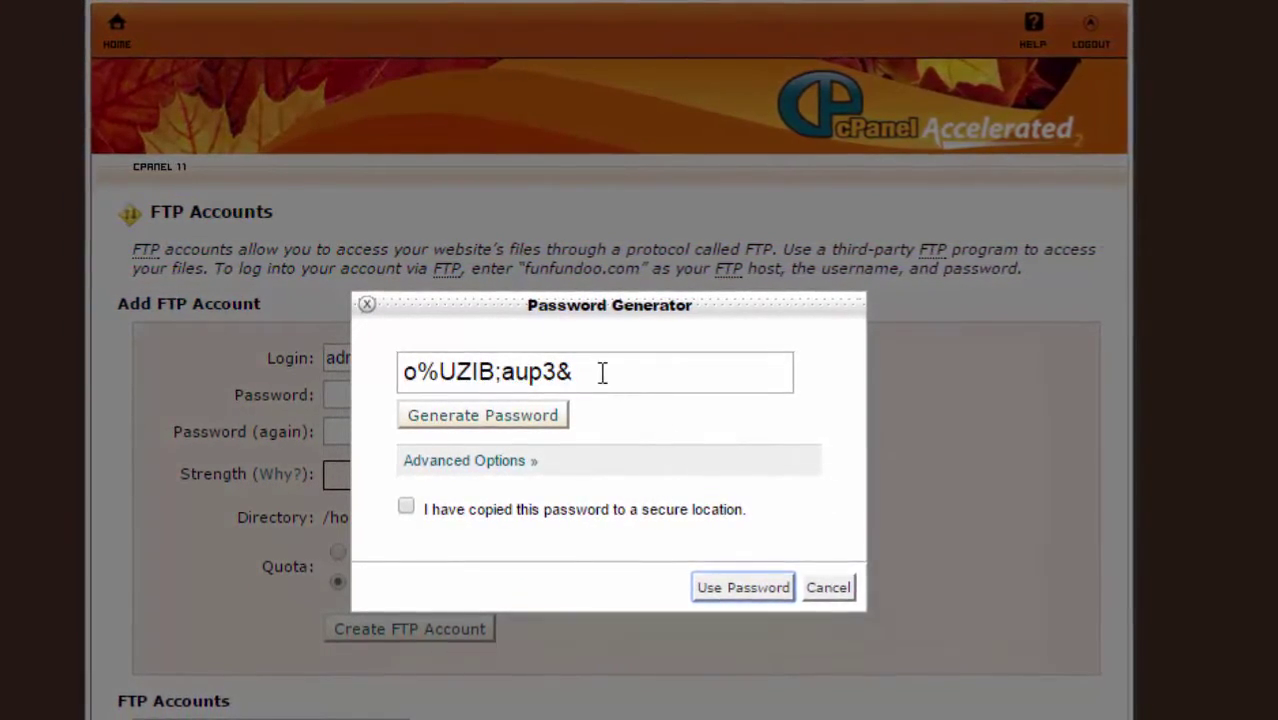
{"action": "left_click", "coordinate": [405, 508]}
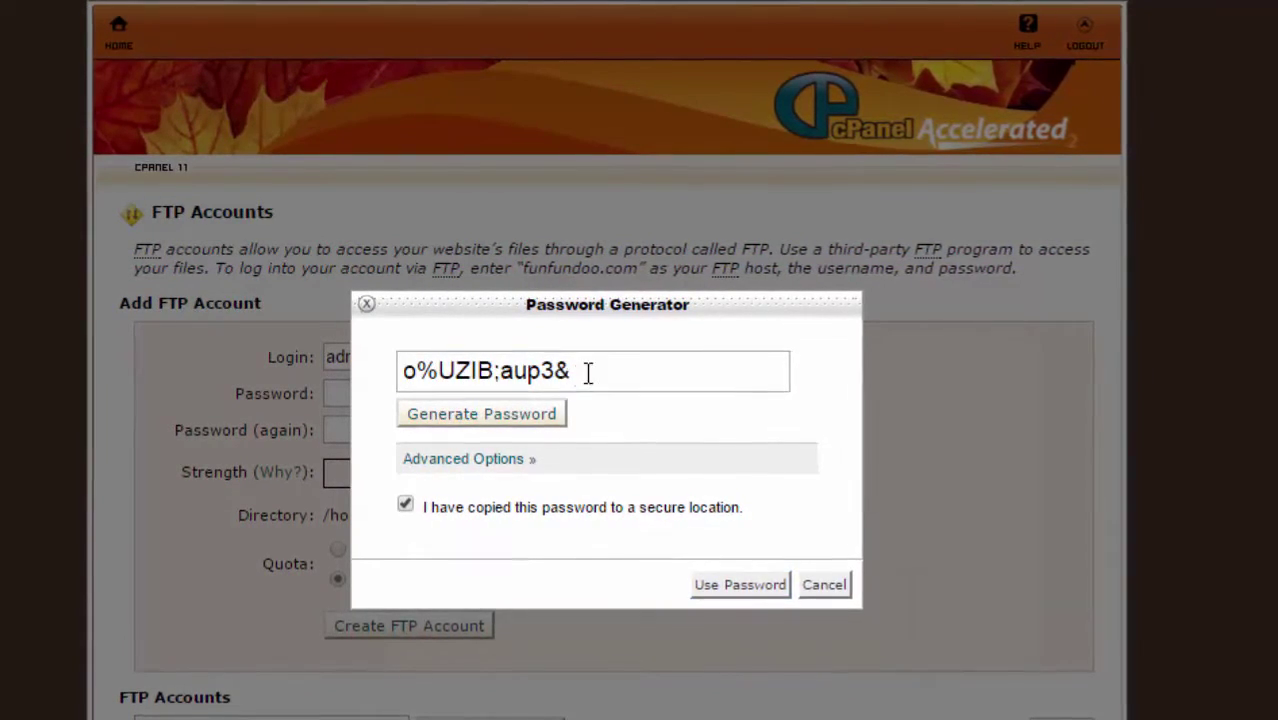
{"action": "left_click_drag", "start_coordinate": [586, 371], "coordinate": [337, 372]}
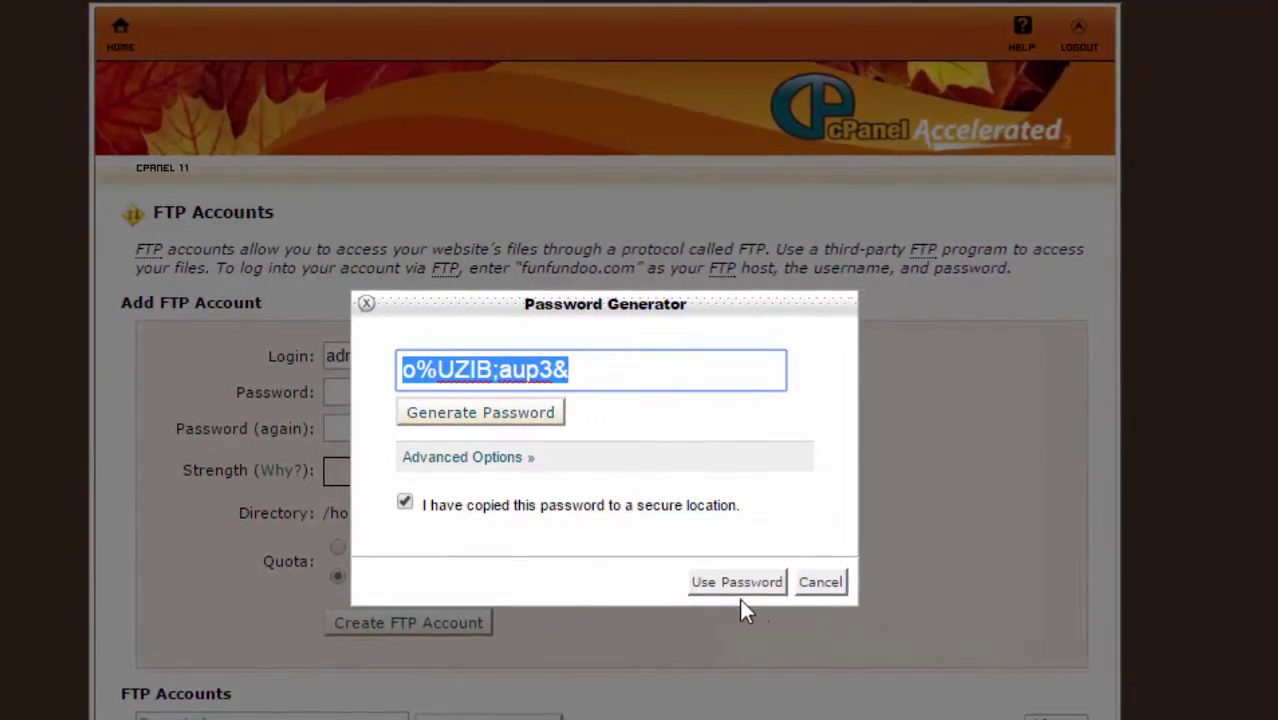
{"action": "left_click", "coordinate": [737, 583]}
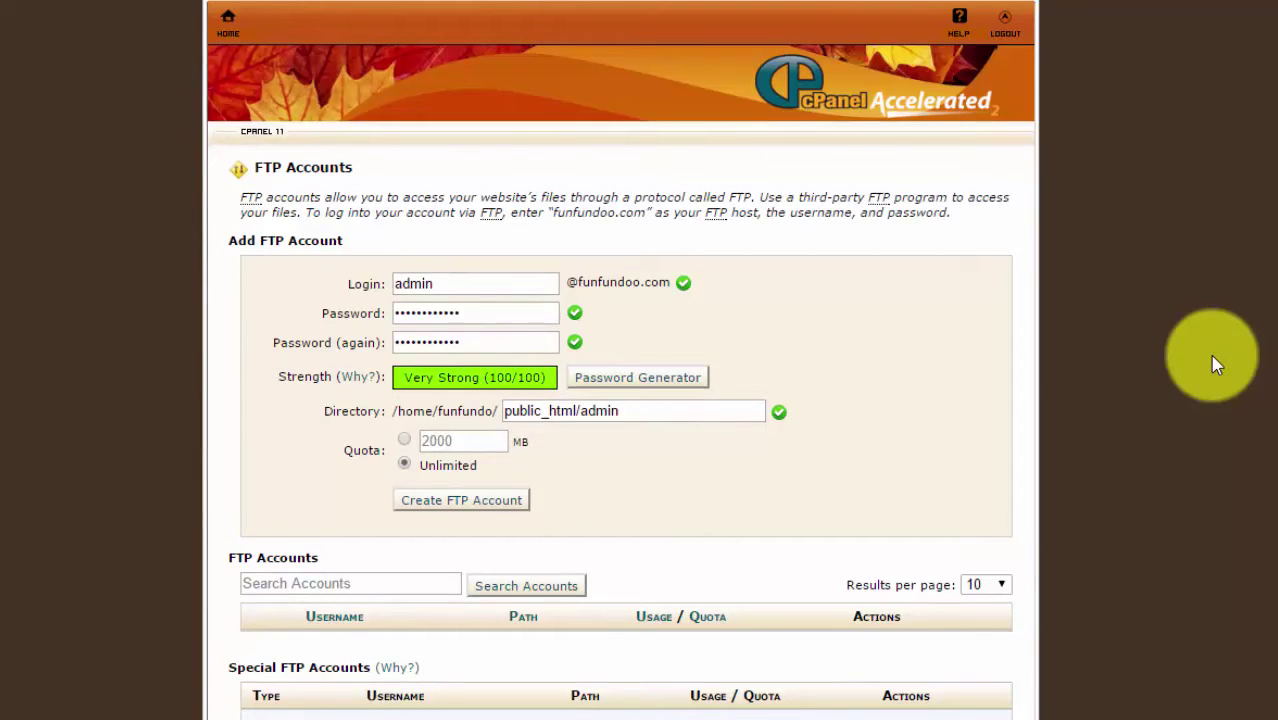
Step: Change the admin account's directory from public_html/admin to public_html
{"action": "left_click", "coordinate": [643, 409]}
{"action": "key", "text": "BackSpace"}
{"action": "key", "text": "BackSpace"}
{"action": "key", "text": "BackSpace"}
{"action": "key", "text": "BackSpace"}
{"action": "key", "text": "BackSpace"}
{"action": "key", "text": "BackSpace"}
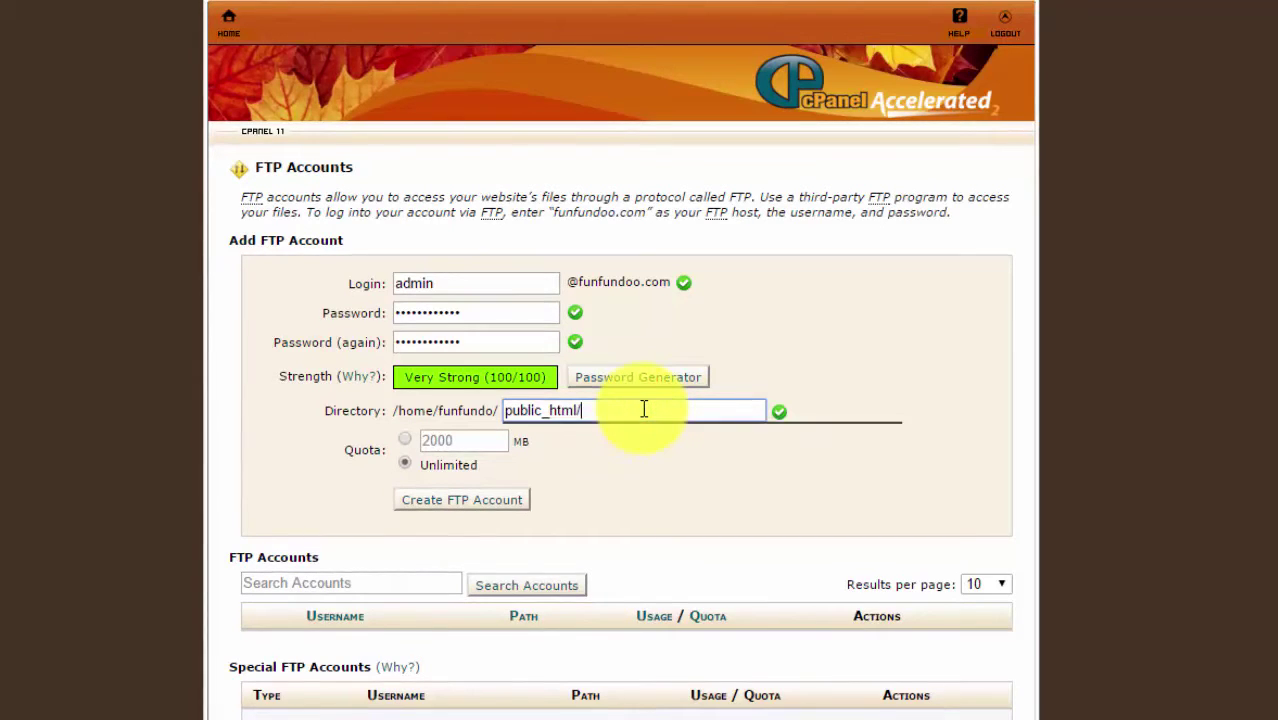
{"action": "key", "text": "Down"}
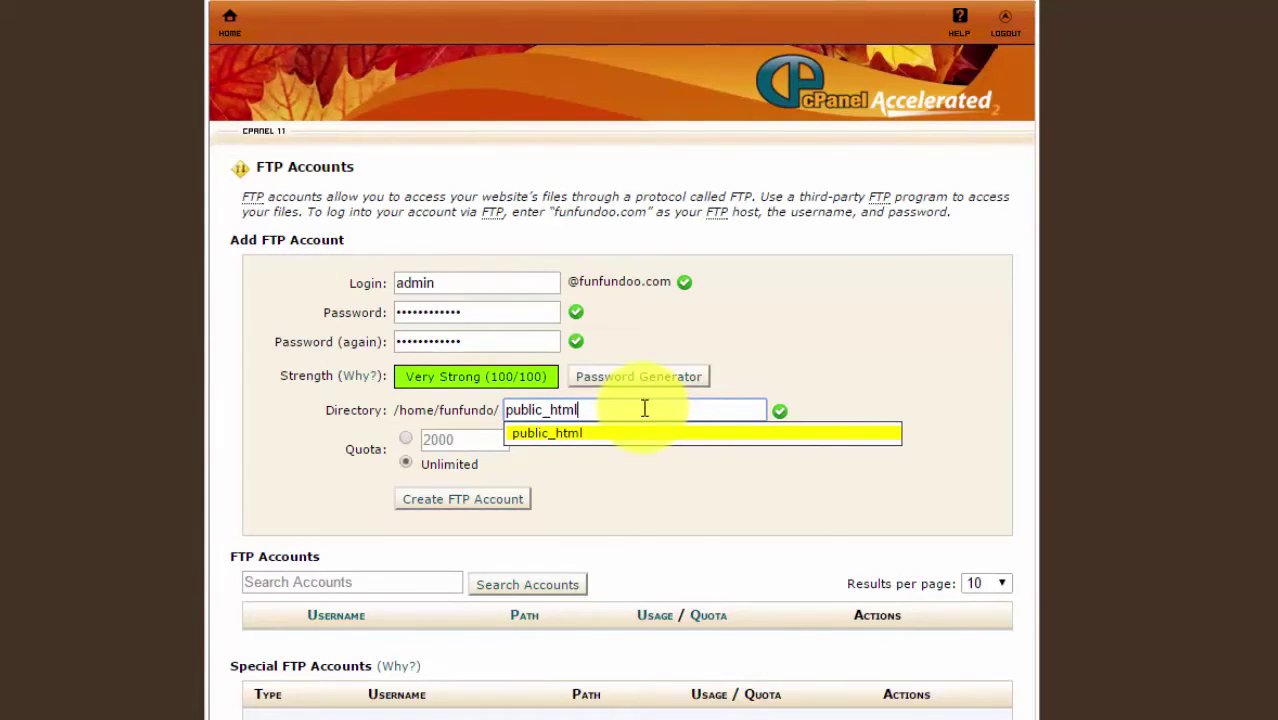
{"action": "left_click", "coordinate": [862, 337]}
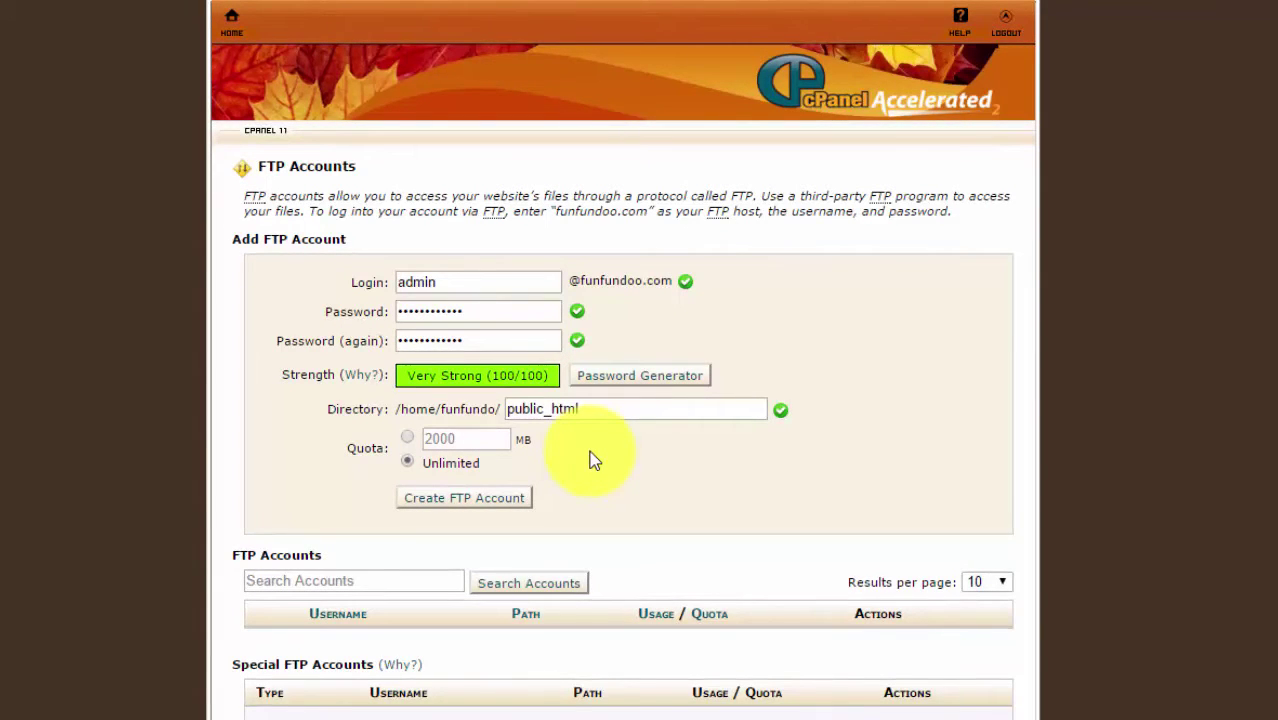
Step: Leave the quota at Unlimited and create the admin FTP account
{"action": "left_click", "coordinate": [407, 462]}
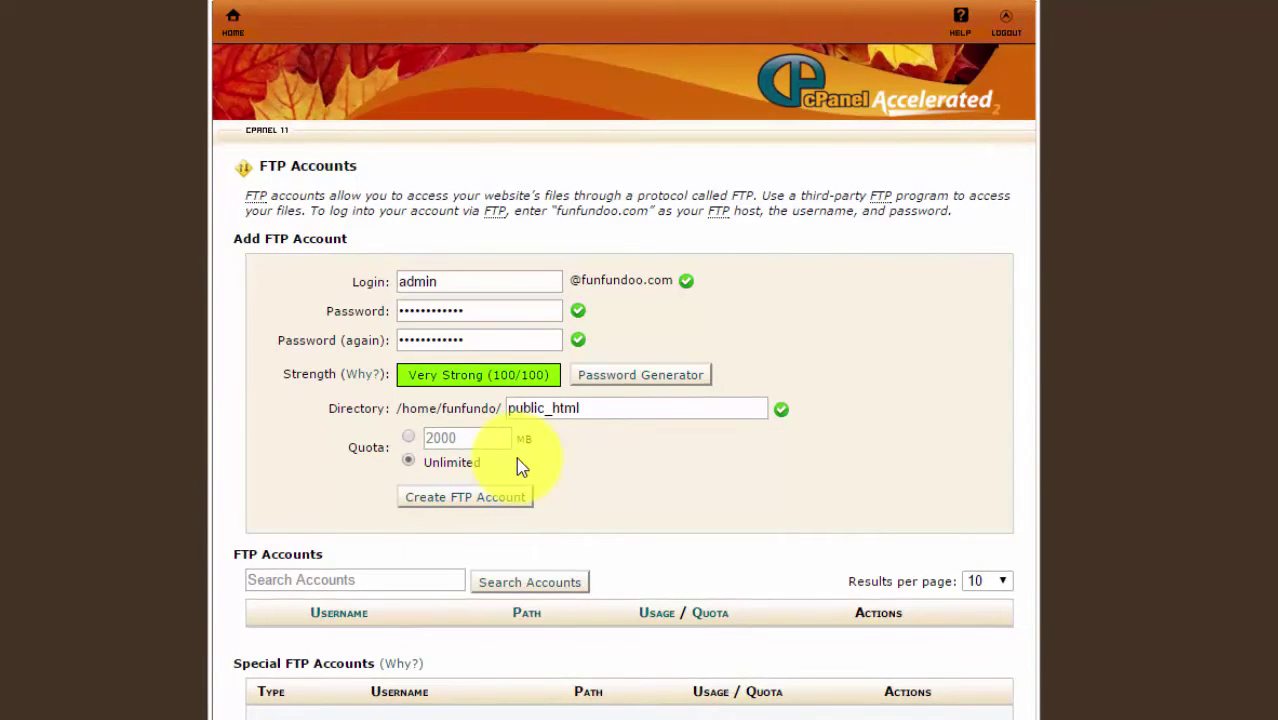
{"action": "left_click", "coordinate": [408, 438]}
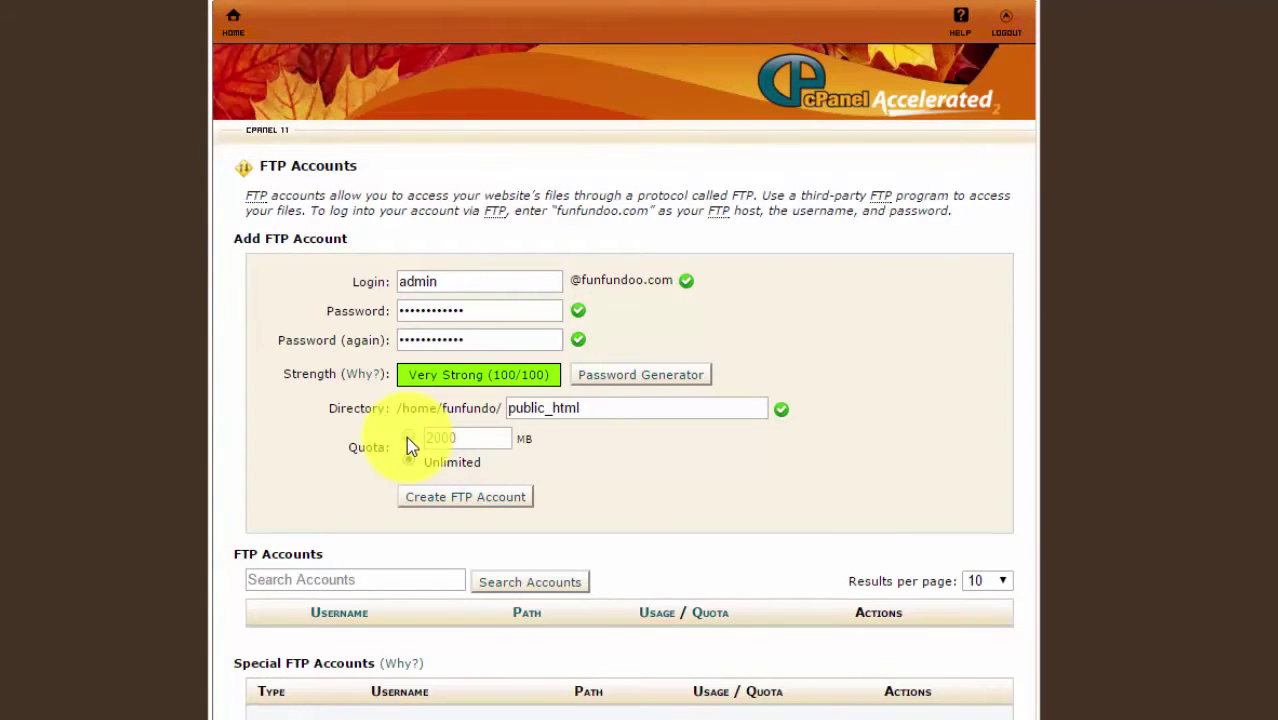
{"action": "left_click", "coordinate": [408, 438]}
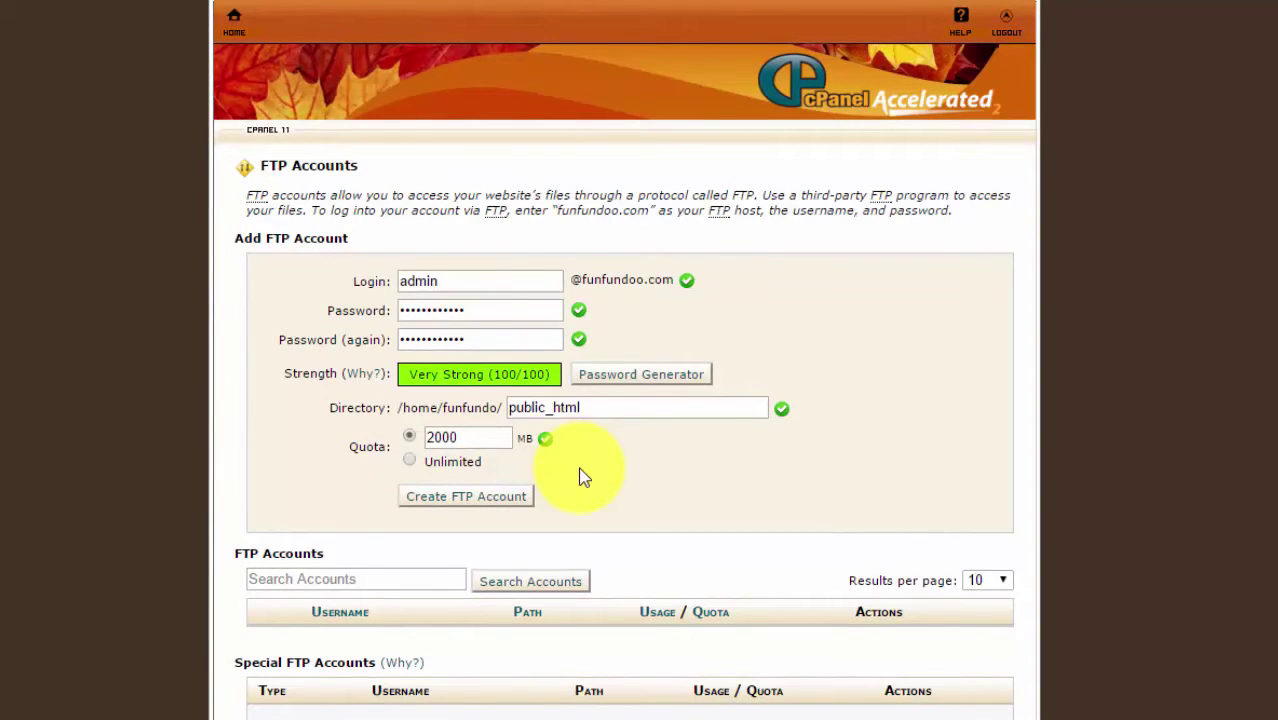
{"action": "left_click", "coordinate": [410, 462]}
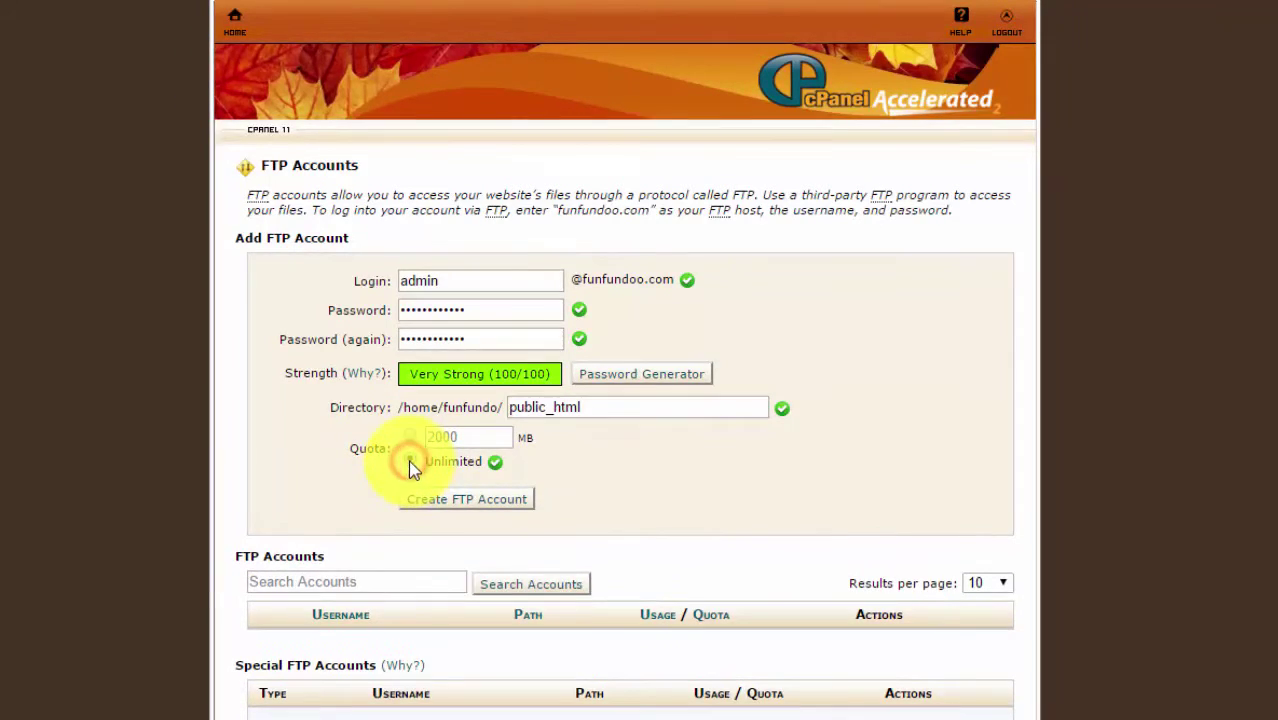
{"action": "left_click", "coordinate": [457, 500]}
{"action": "scroll", "coordinate": [1030, 327], "scroll_direction": "down", "scroll_amount": 2}
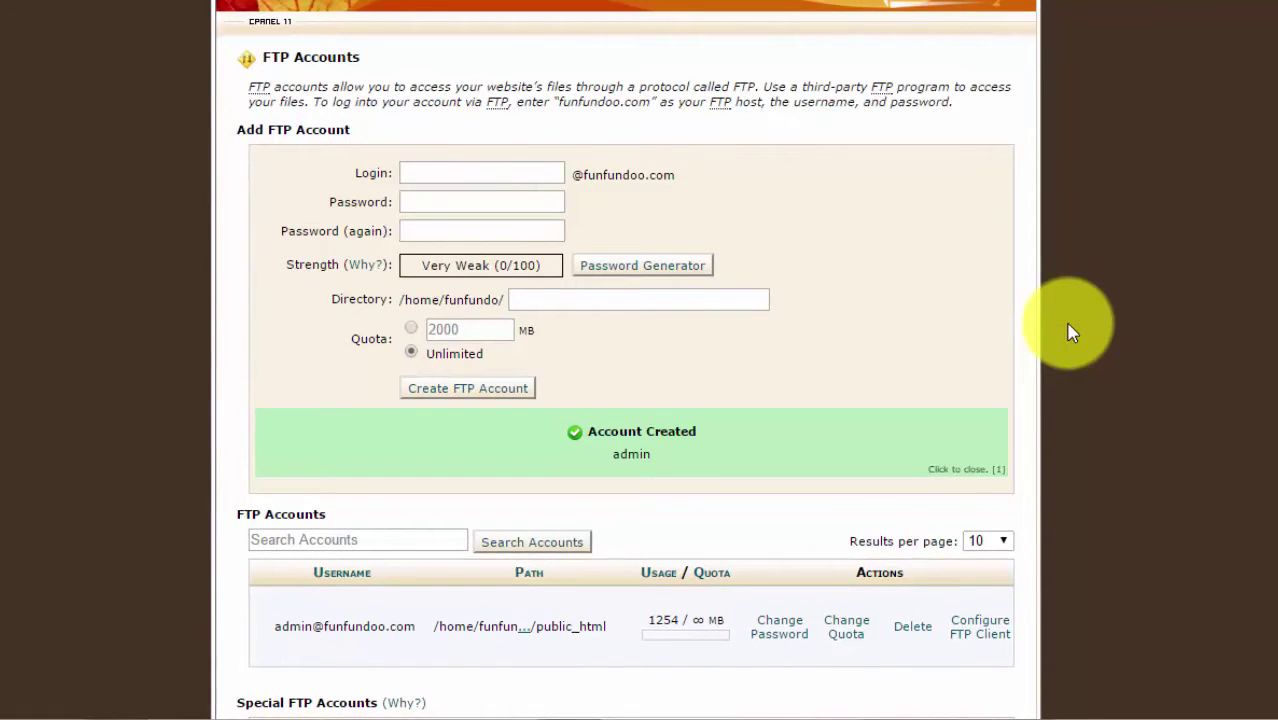
Step: Scroll back up to review the new admin account in the FTP Accounts list
{"action": "scroll", "coordinate": [973, 362], "scroll_direction": "up", "scroll_amount": 2}
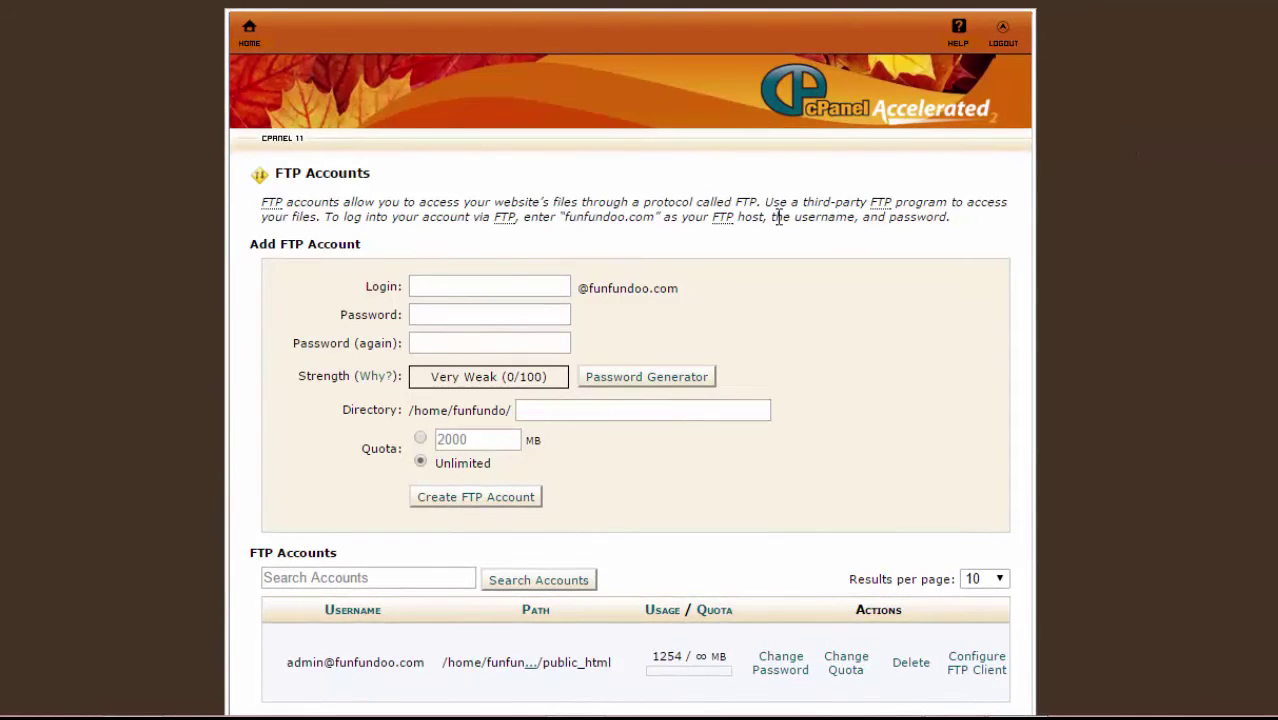
Step: Enter login 'fin' and fill its password fields with a copied, generated strong password
{"action": "left_click", "coordinate": [485, 288]}
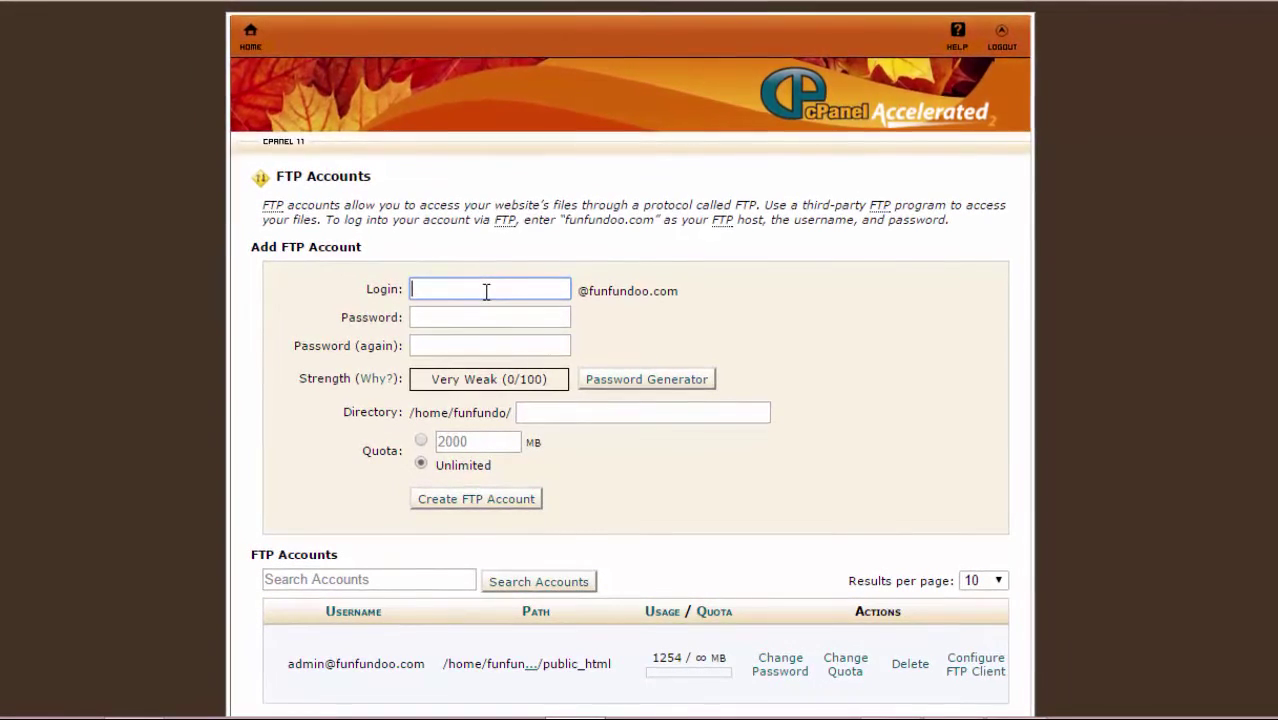
{"action": "type", "text": "s"}
{"action": "key", "text": "BackSpace"}
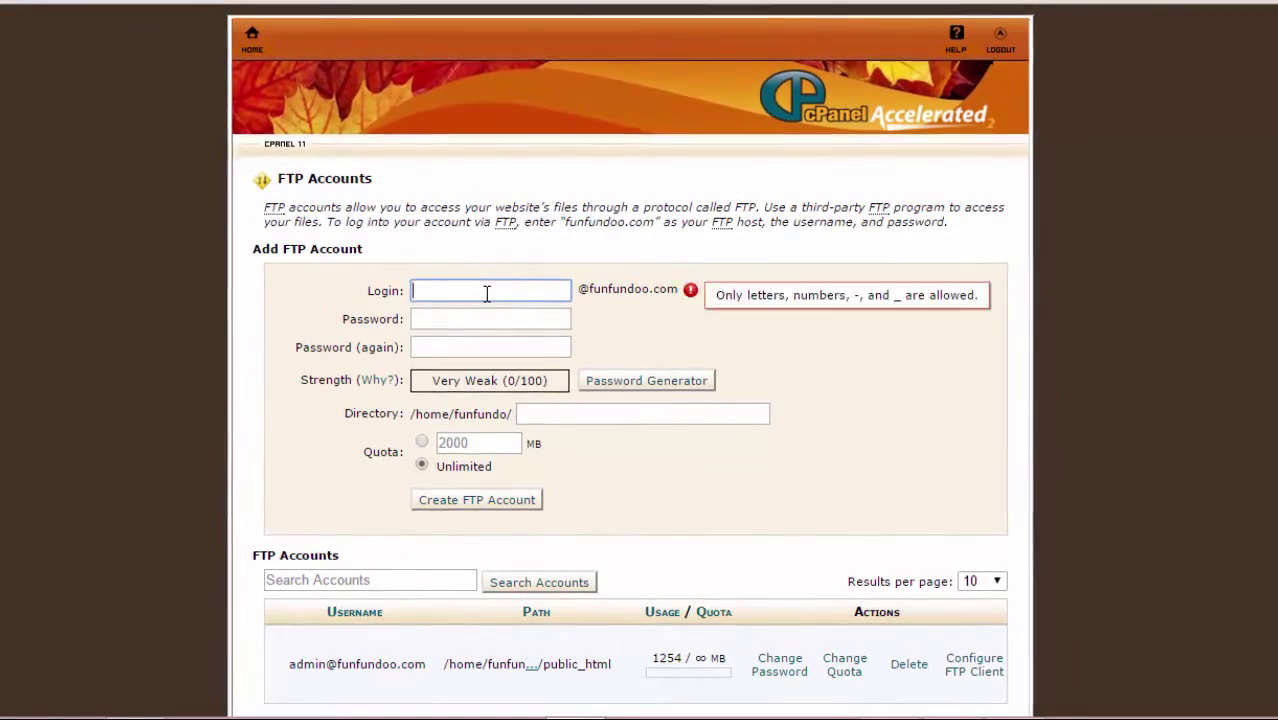
{"action": "type", "text": "fin"}
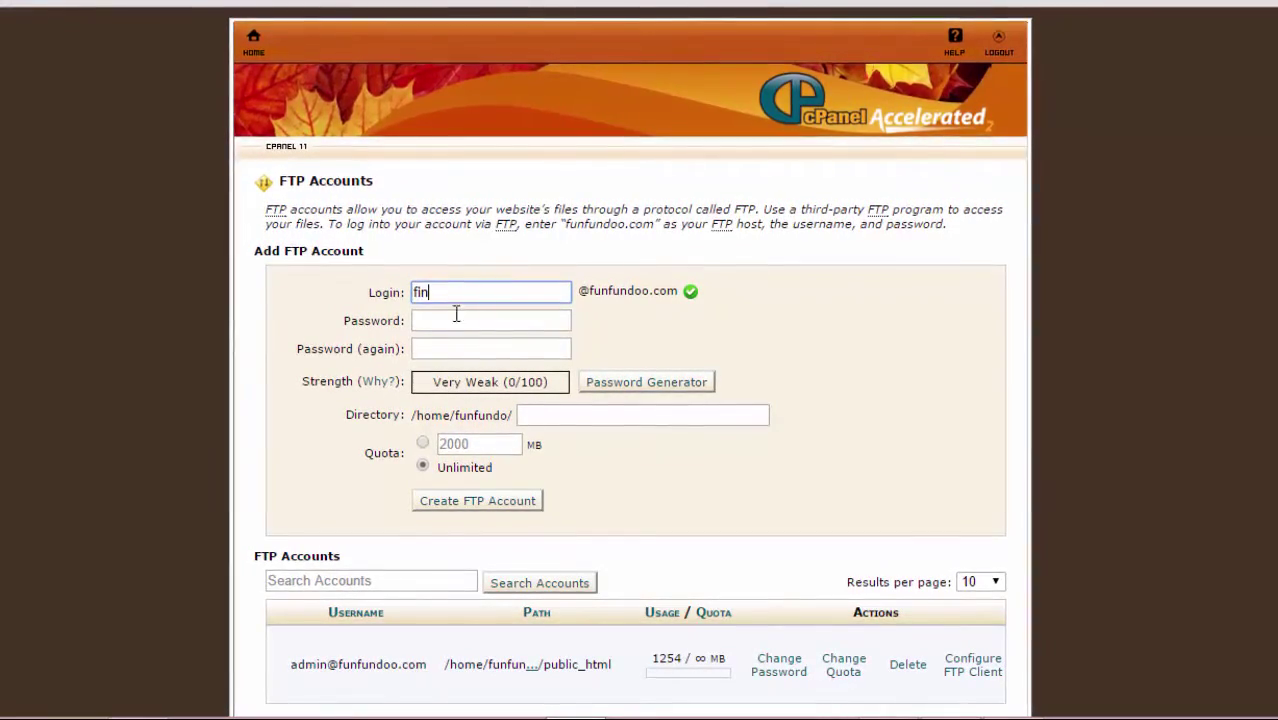
{"action": "left_click", "coordinate": [614, 382]}
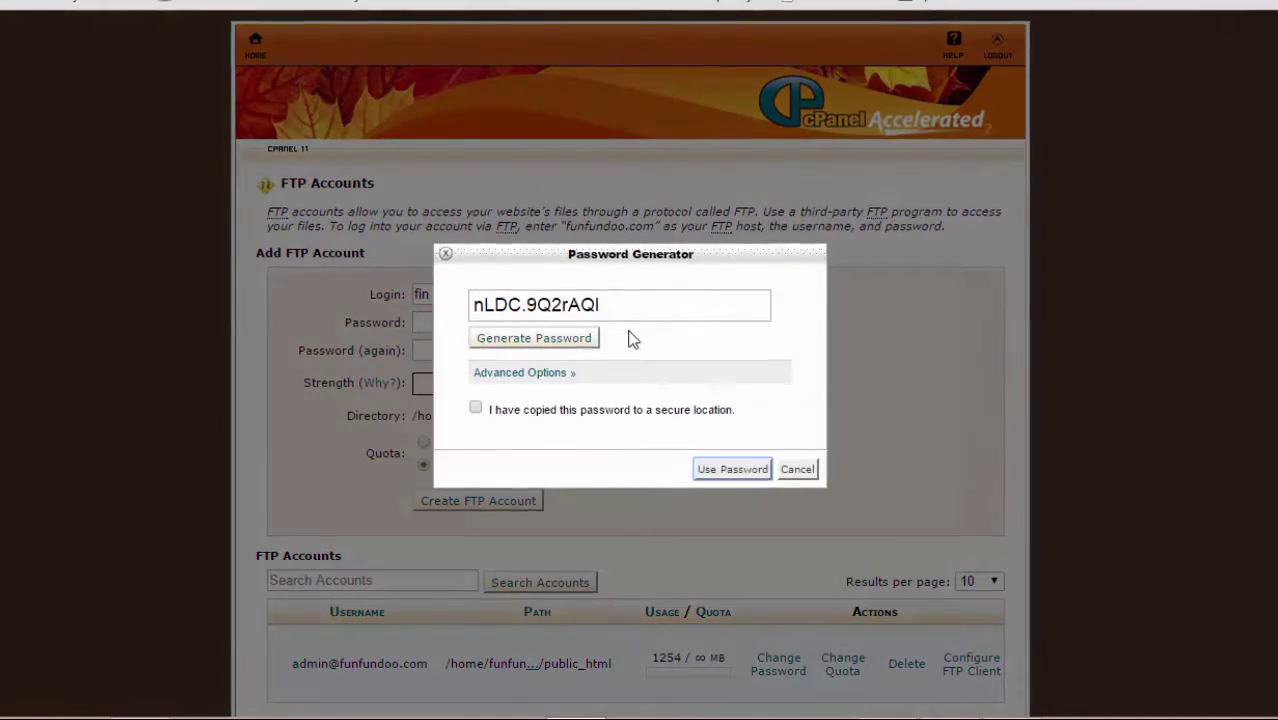
{"action": "left_click_drag", "start_coordinate": [606, 305], "coordinate": [472, 305]}
{"action": "right_click", "coordinate": [488, 310]}
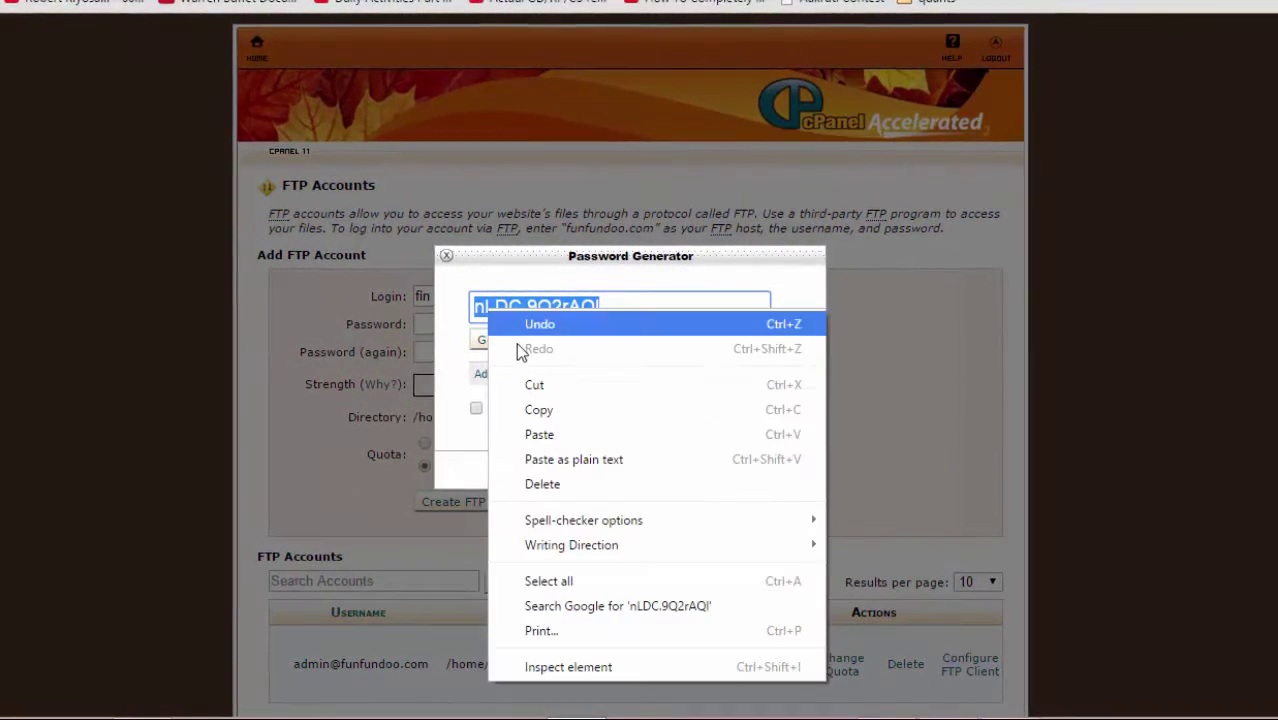
{"action": "left_click", "coordinate": [545, 410]}
{"action": "left_click", "coordinate": [476, 409]}
{"action": "left_click", "coordinate": [736, 478]}
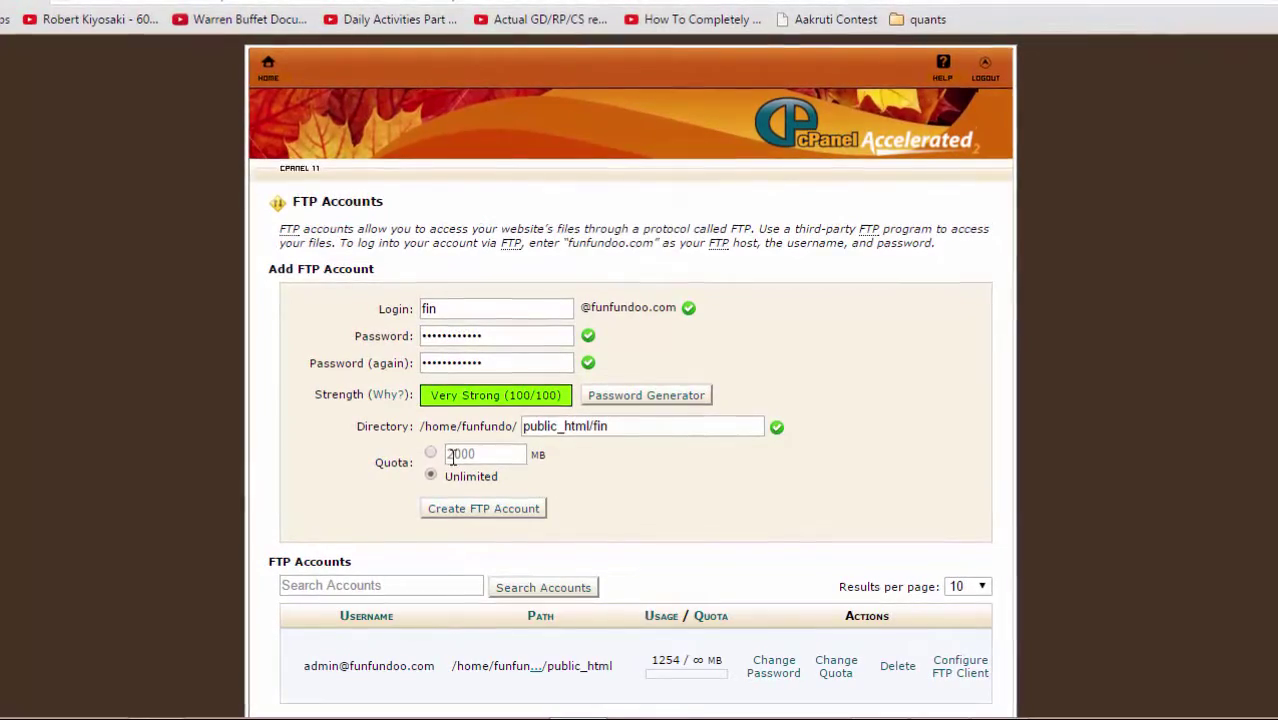
Step: Limit the fin account's quota to 200 MB and create it
{"action": "left_click", "coordinate": [431, 453]}
{"action": "double_click", "coordinate": [456, 457]}
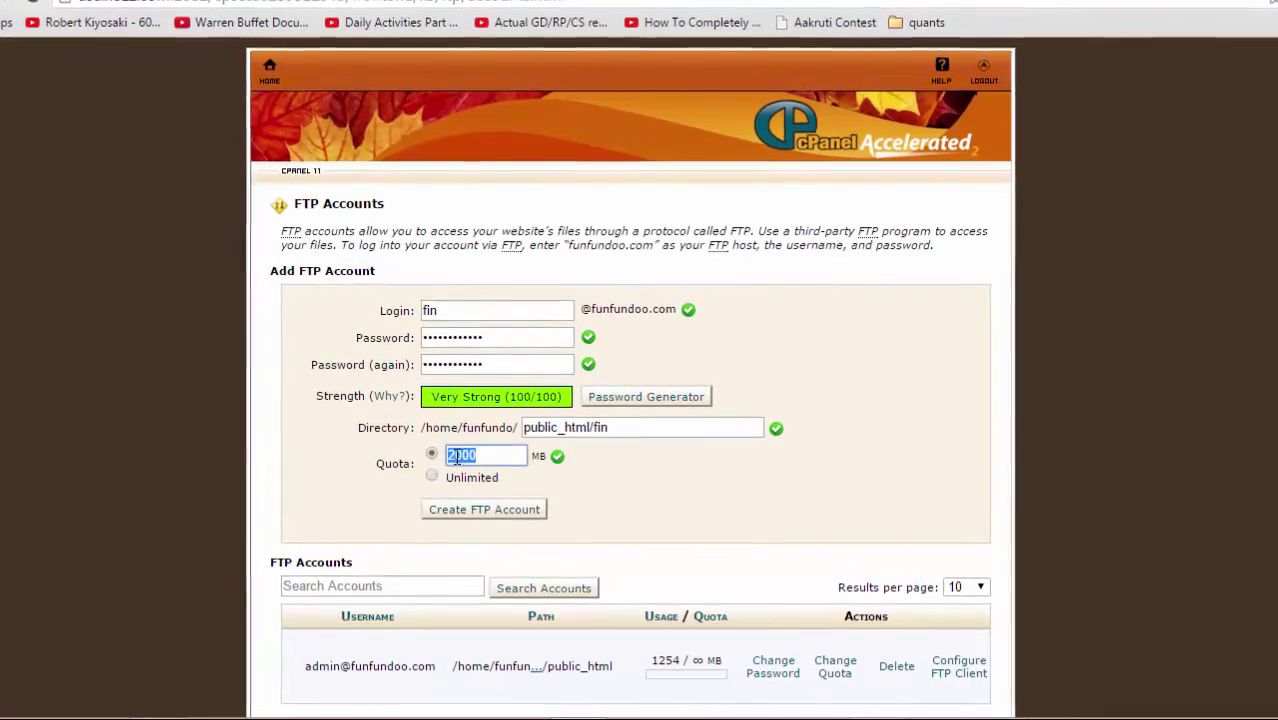
{"action": "type", "text": "200"}
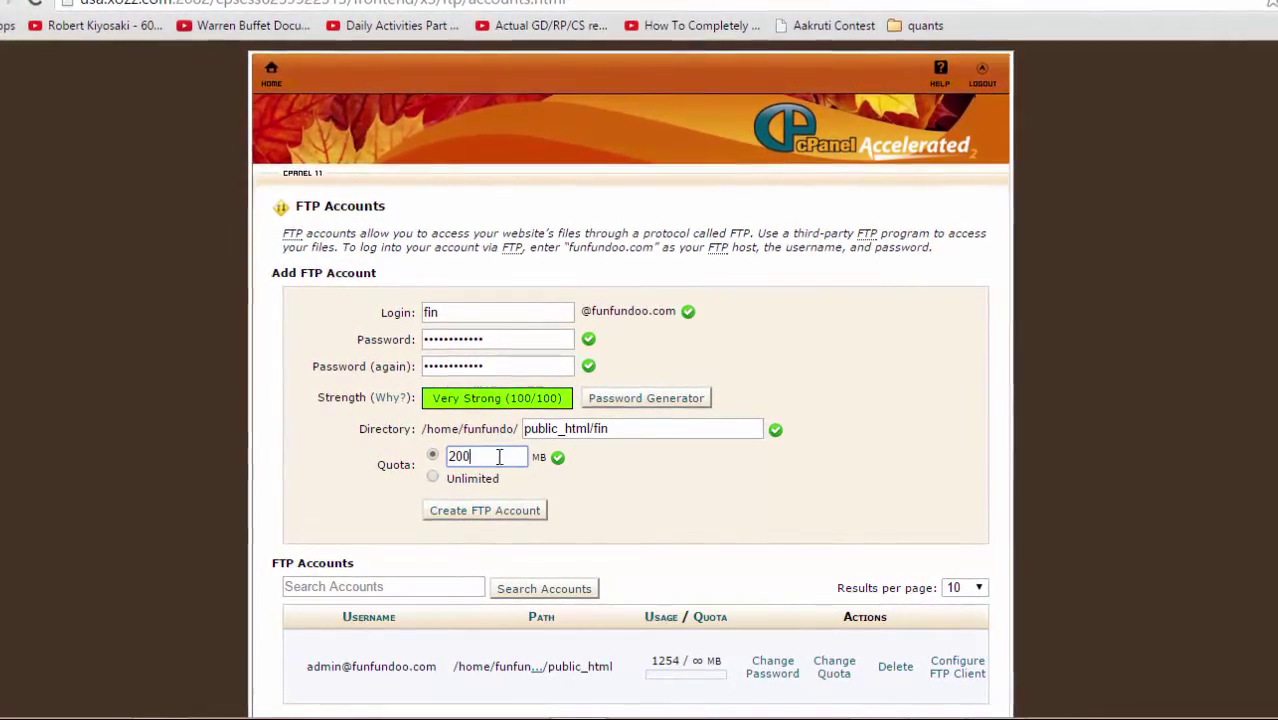
{"action": "left_click", "coordinate": [499, 510]}
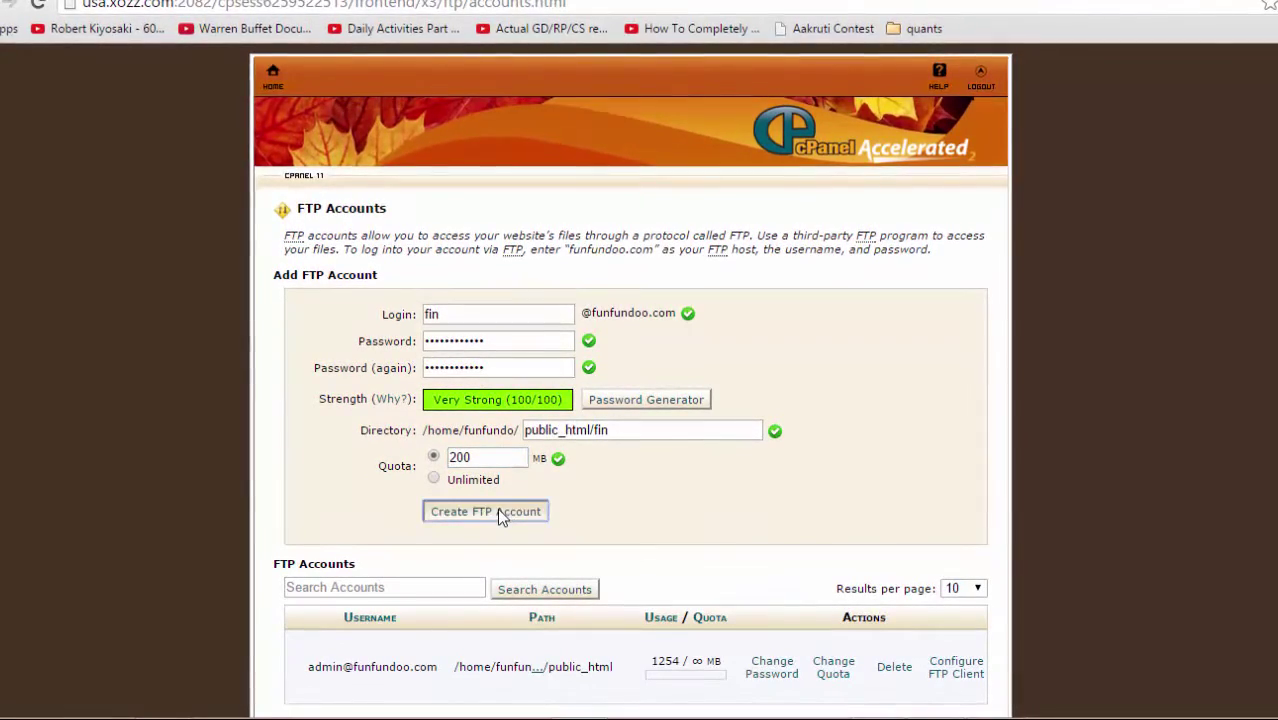
Step: Scroll the FTP Accounts table to confirm the fin row on public_html/fin with 0 / 200 MB
{"action": "scroll", "coordinate": [1173, 355], "scroll_direction": "down", "scroll_amount": 1}
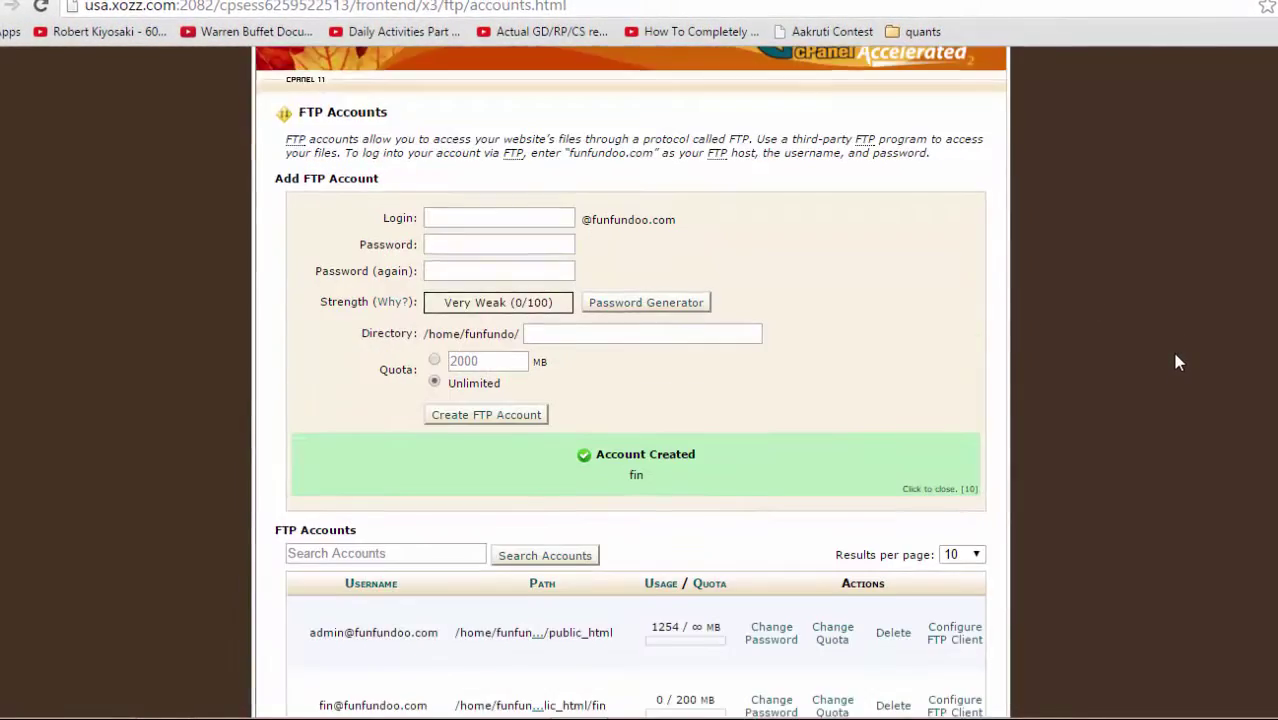
{"action": "scroll", "coordinate": [1176, 362], "scroll_direction": "down", "scroll_amount": 2}
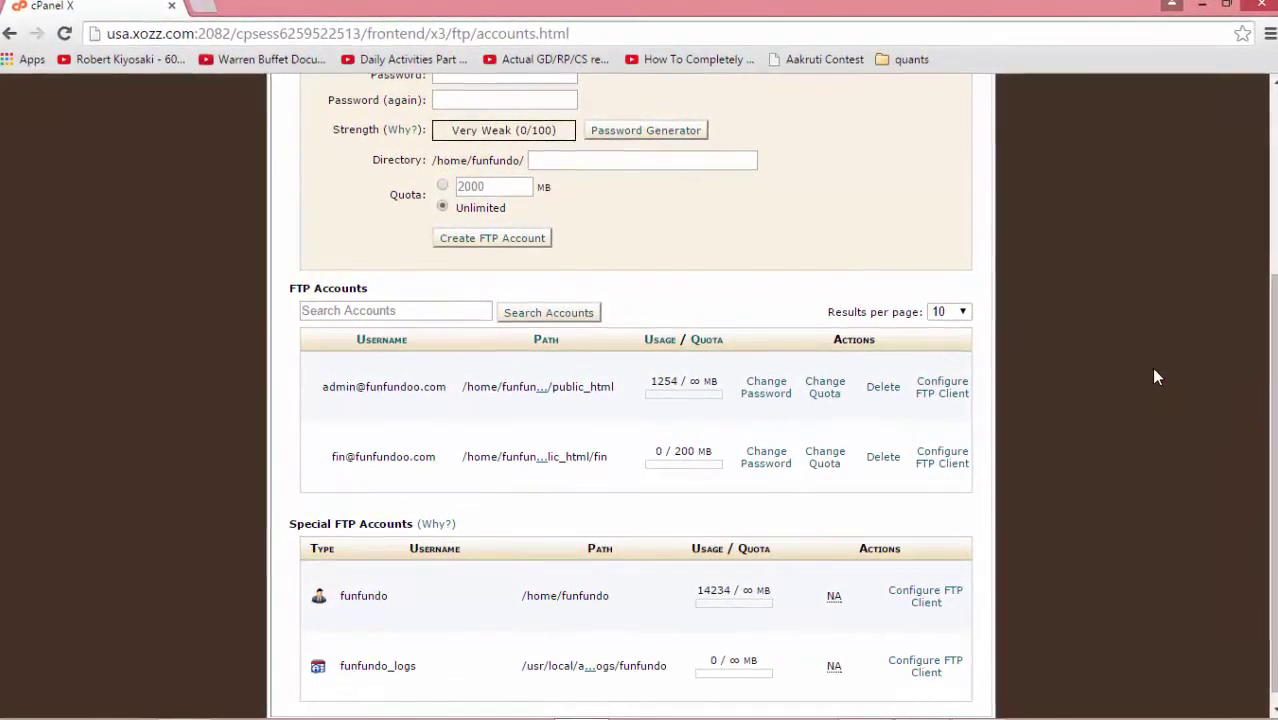
{"action": "scroll", "coordinate": [1140, 395], "scroll_direction": "up", "scroll_amount": 3}
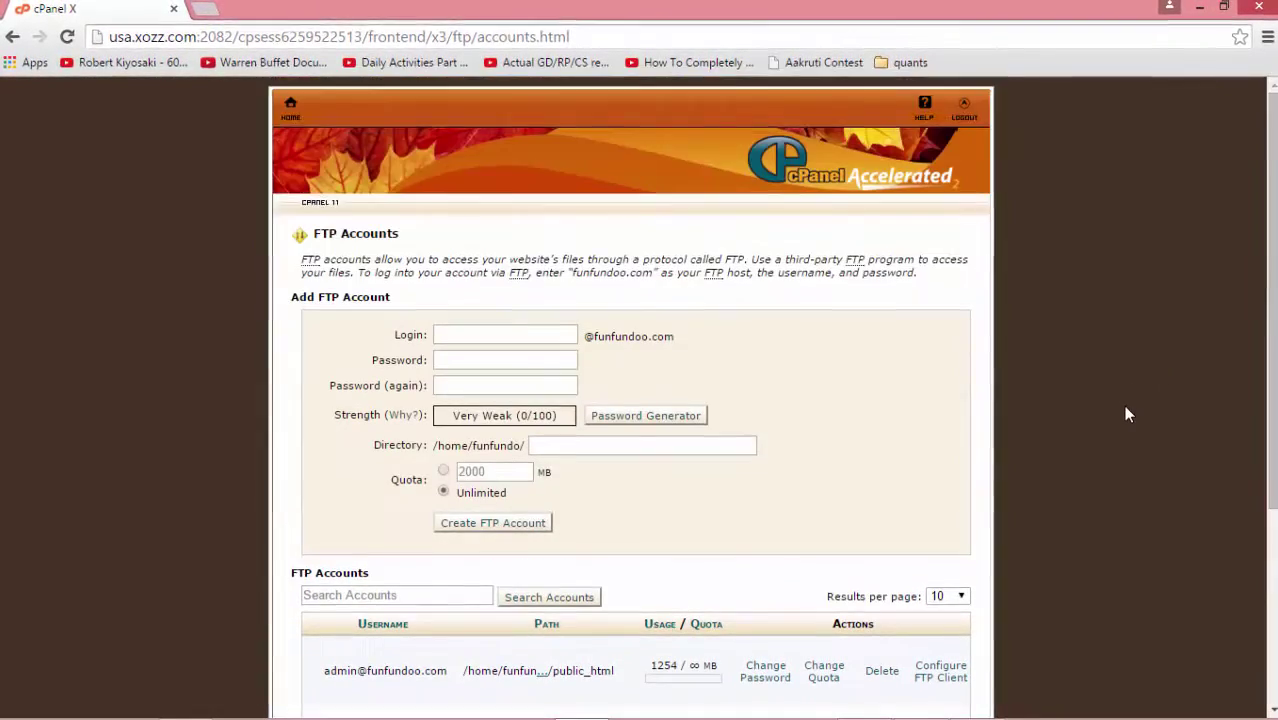
{"action": "scroll", "coordinate": [1124, 411], "scroll_direction": "down", "scroll_amount": 2}
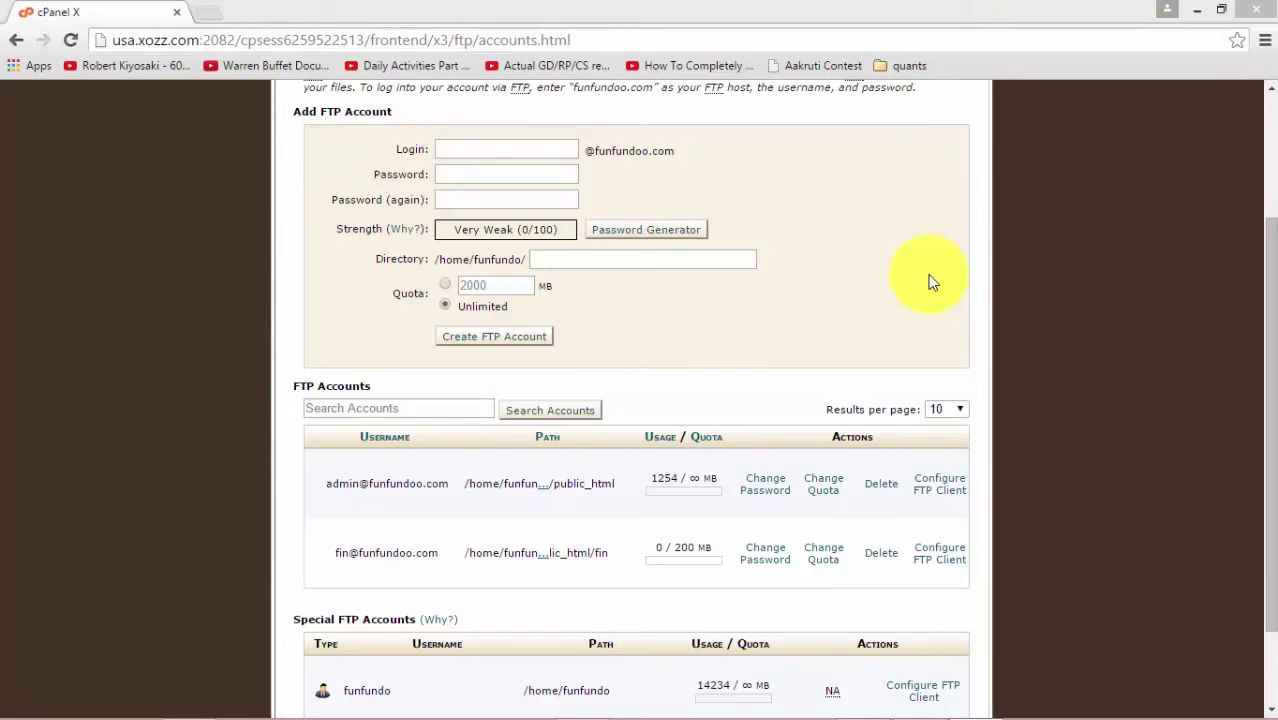
Step: Back in FileZilla, enter ftp.funfundoo.com as the Quickconnect host
{"action": "key", "text": "alt+Tab"}
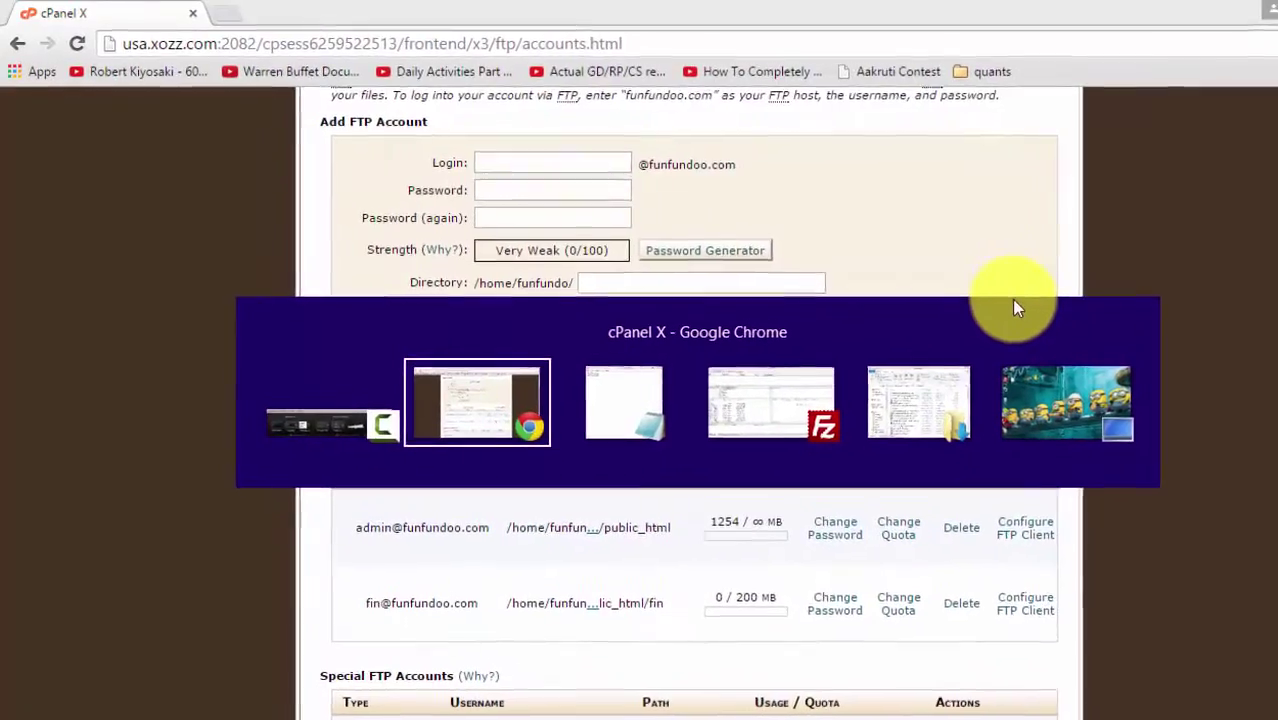
{"action": "key", "text": "alt+Tab"}
{"action": "key", "text": "alt+Tab"}
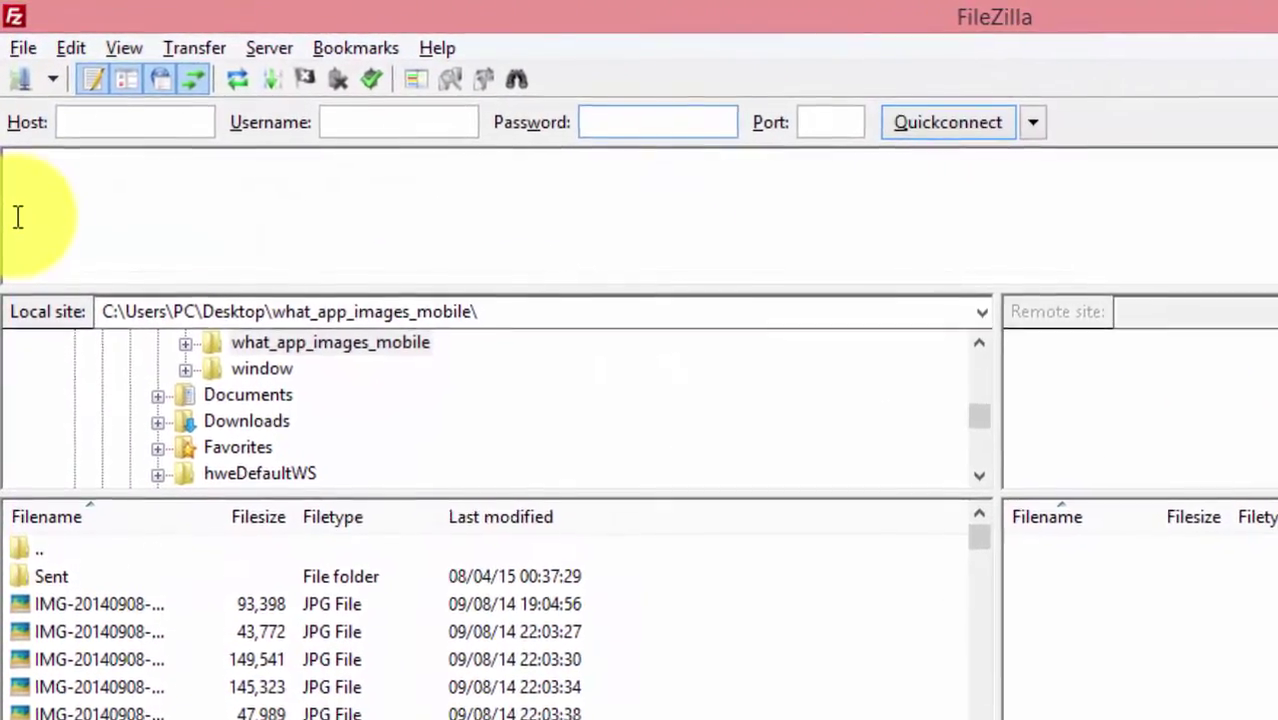
{"action": "left_click", "coordinate": [90, 122]}
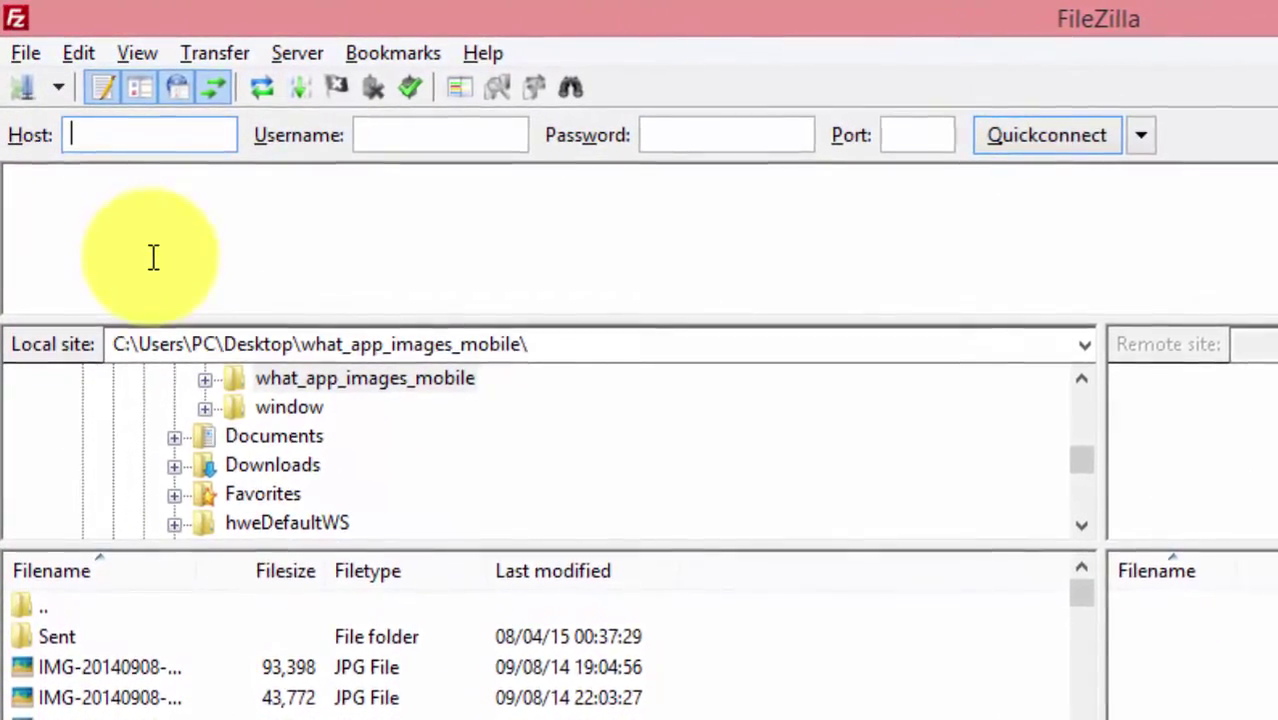
{"action": "type", "text": "ft"}
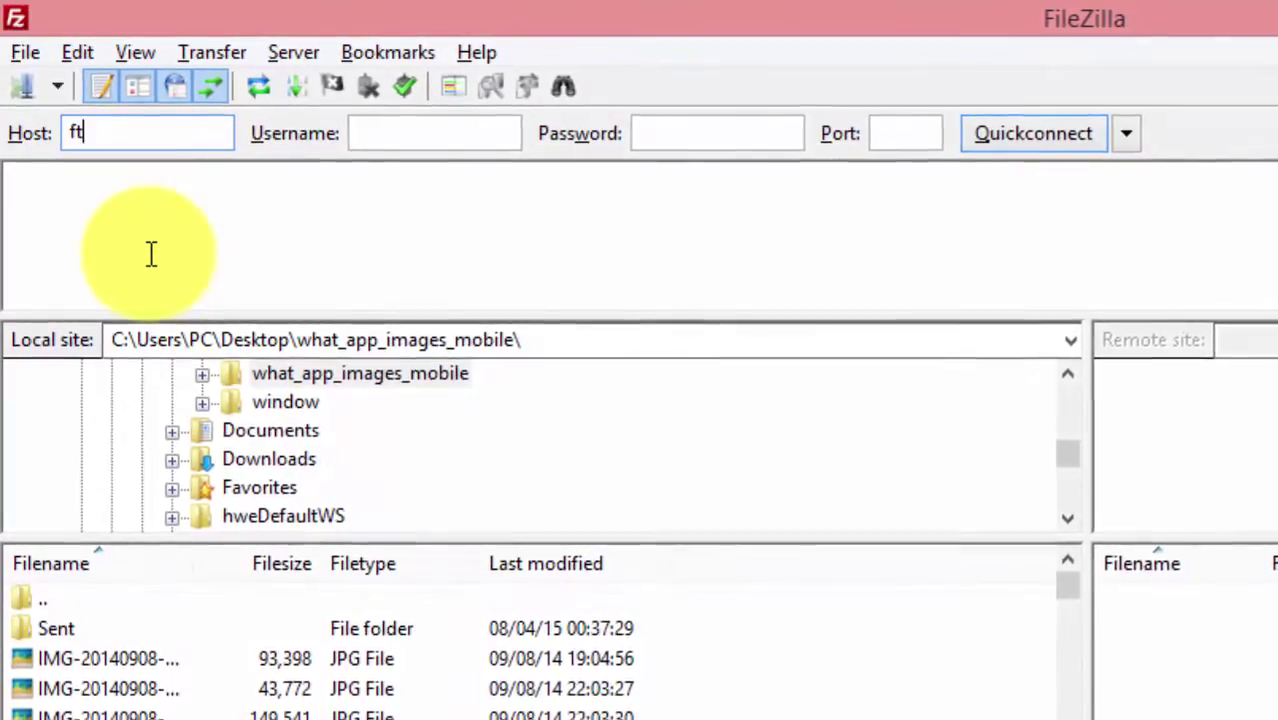
{"action": "type", "text": "p.fu"}
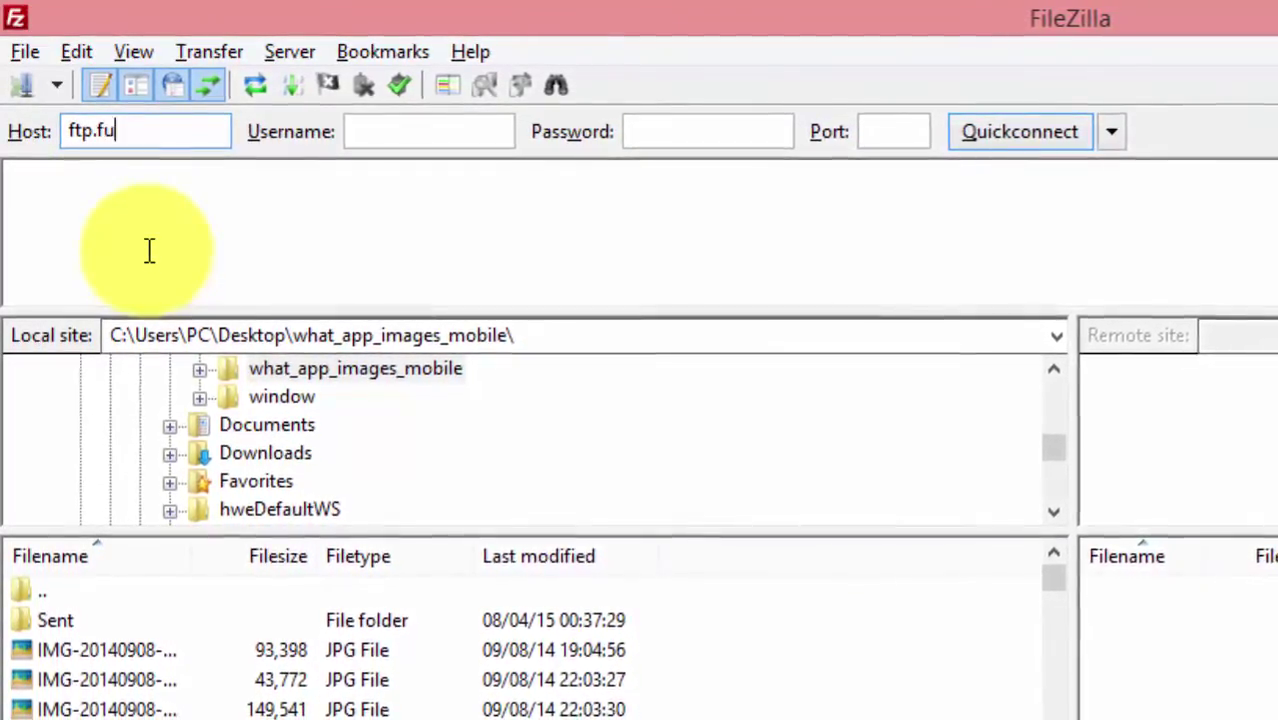
{"action": "type", "text": "nfundoo.com"}
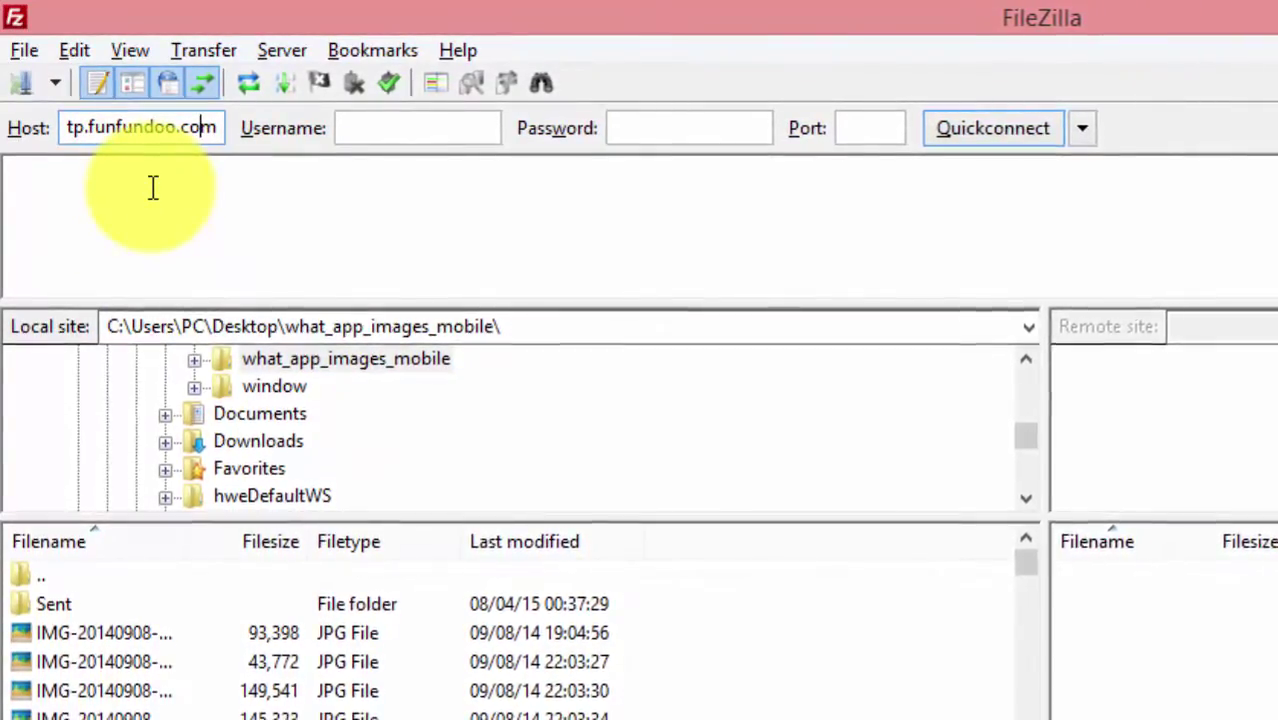
{"action": "key", "text": "Home"}
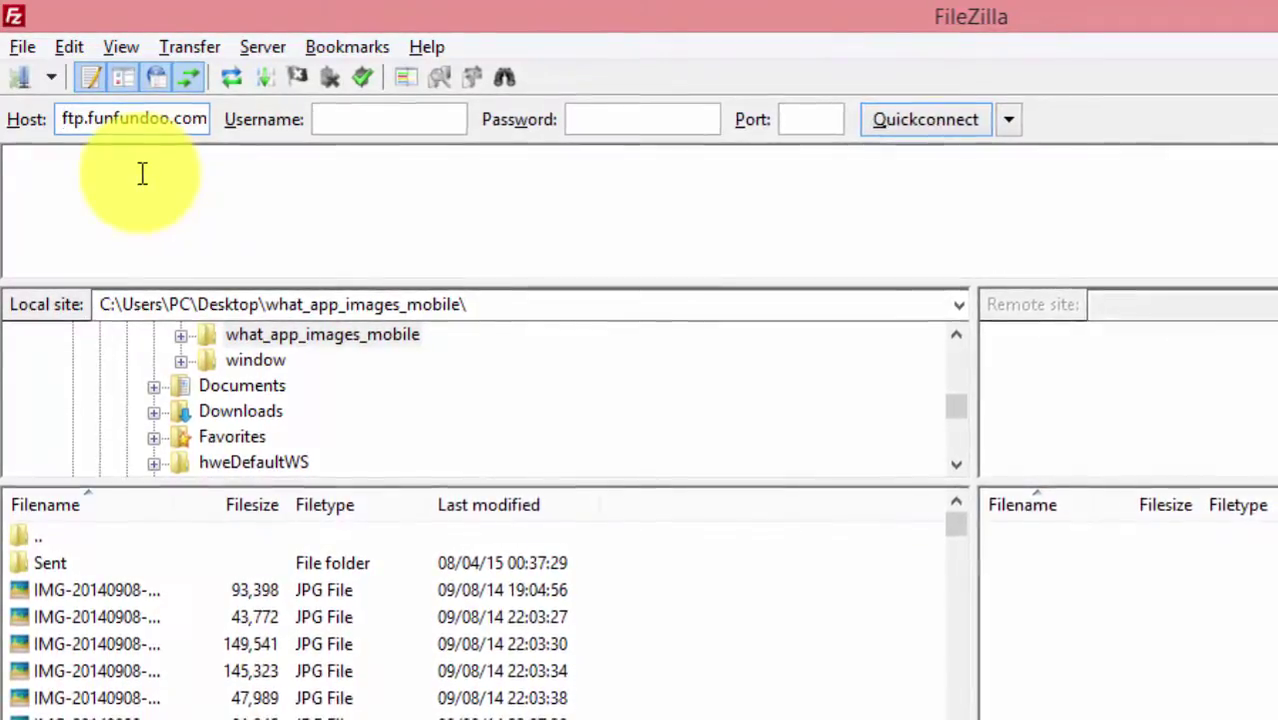
Step: Enter the admin FTP login as username and paste its password copied from Notepad
{"action": "left_click", "coordinate": [355, 119]}
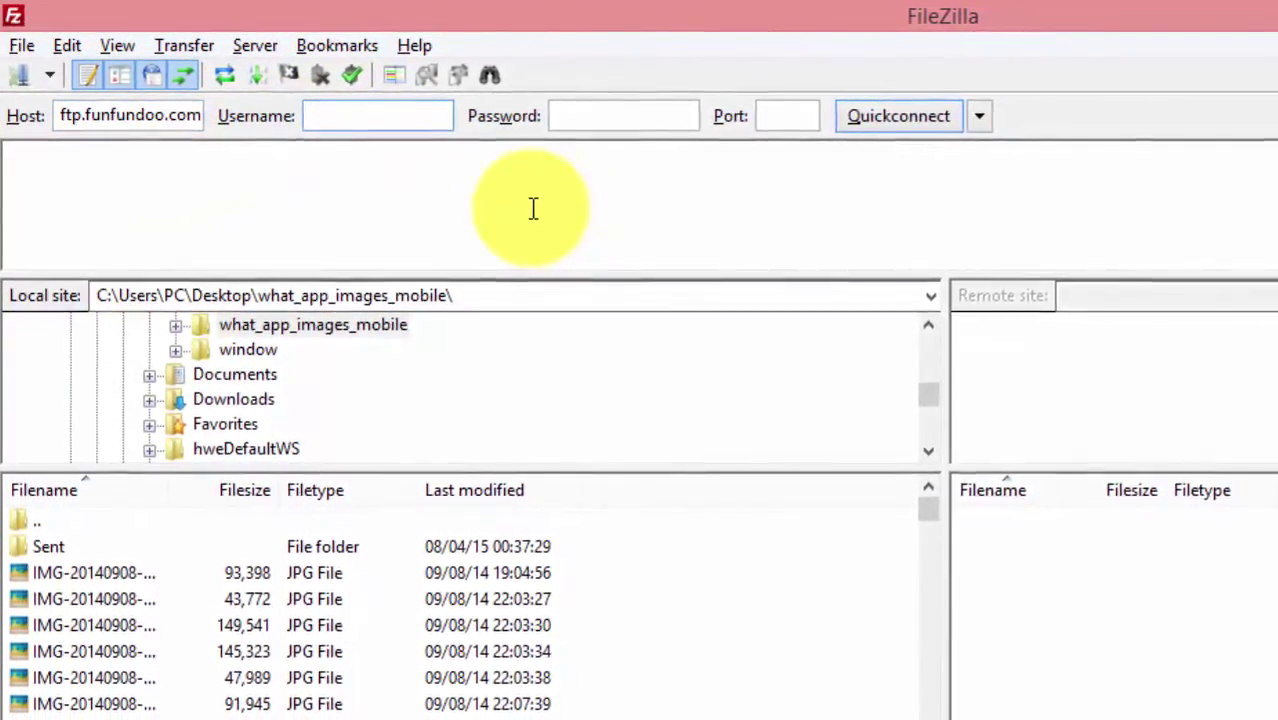
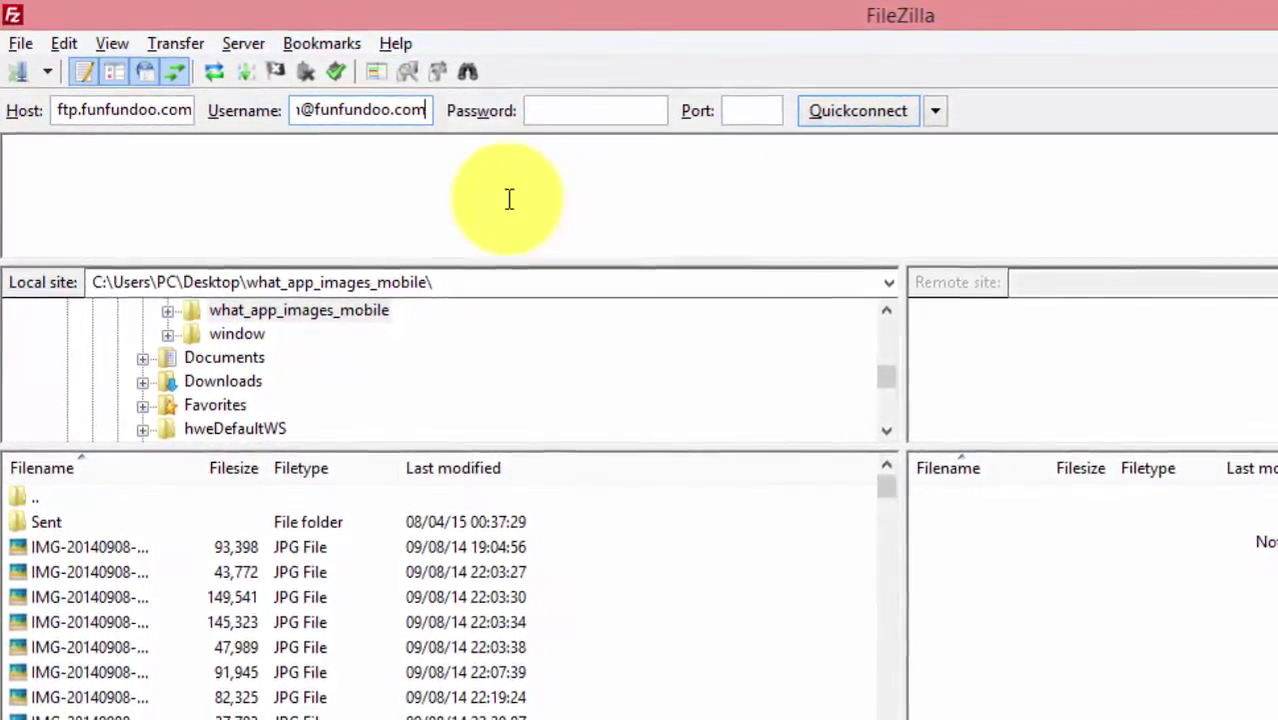
{"action": "key", "text": "Tab"}
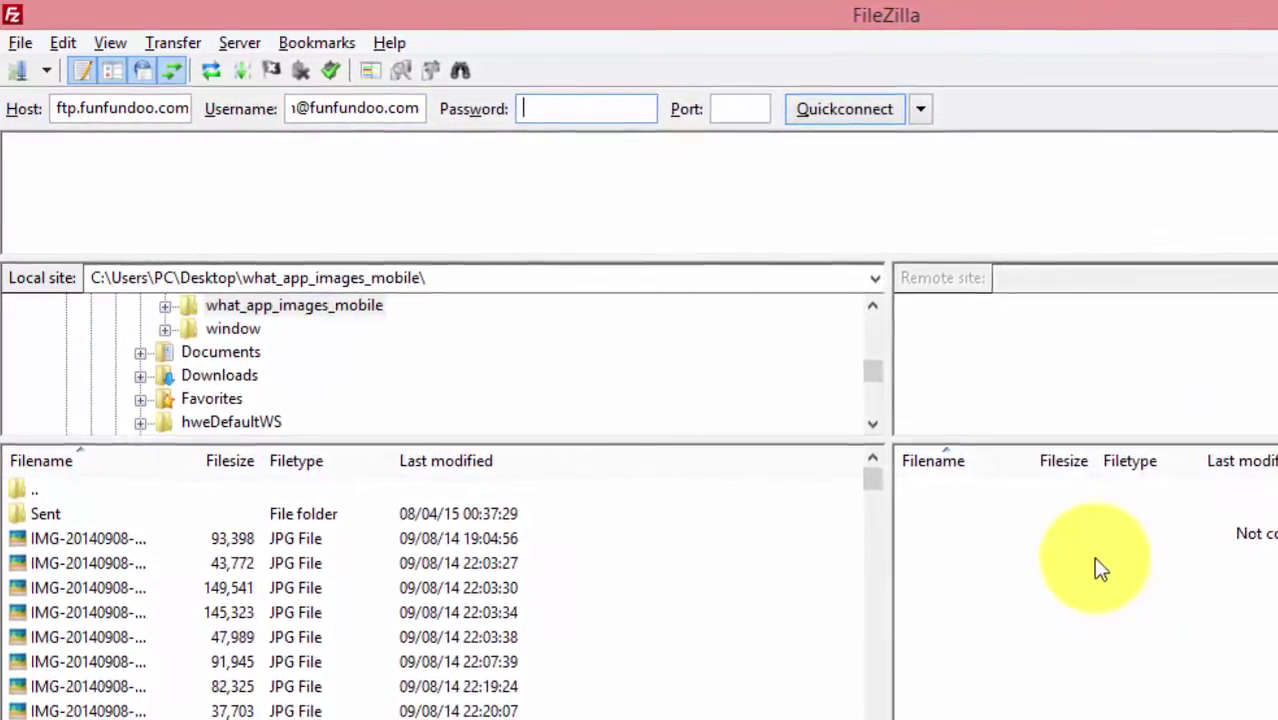
{"action": "key", "text": "alt+Tab"}
{"action": "key", "text": "alt+Tab"}
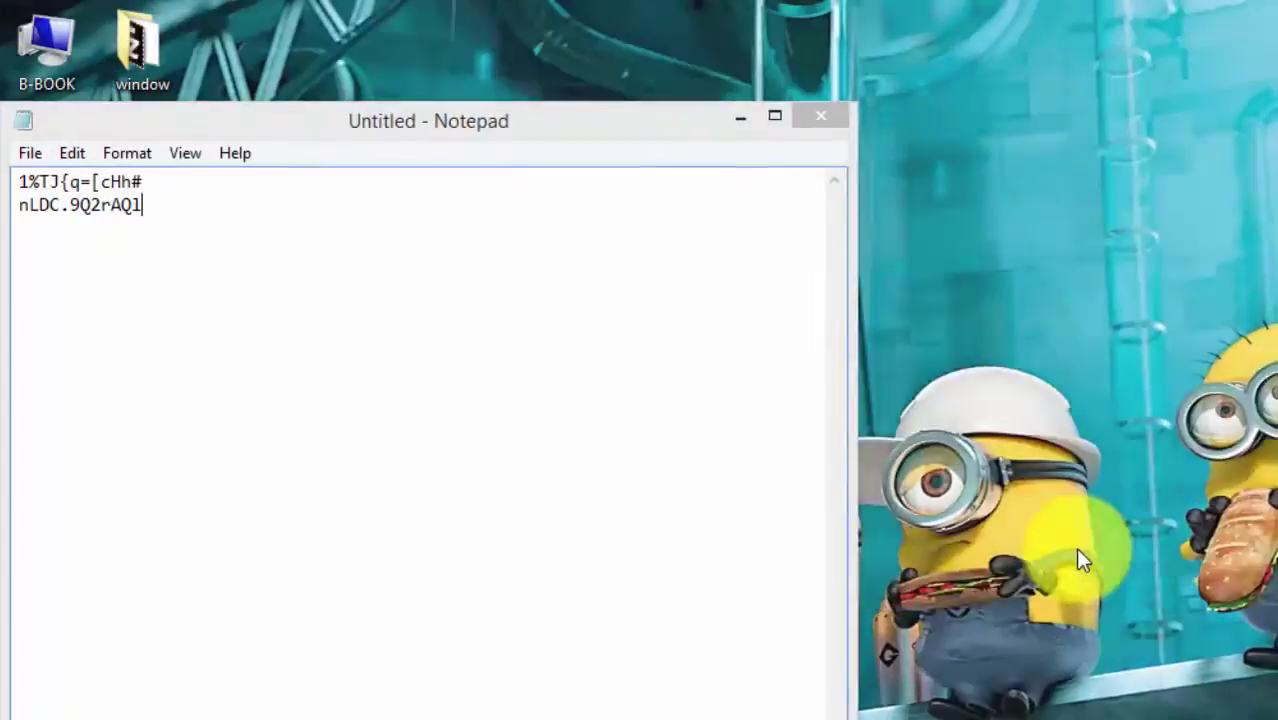
{"action": "left_click_drag", "start_coordinate": [174, 182], "coordinate": [20, 172]}
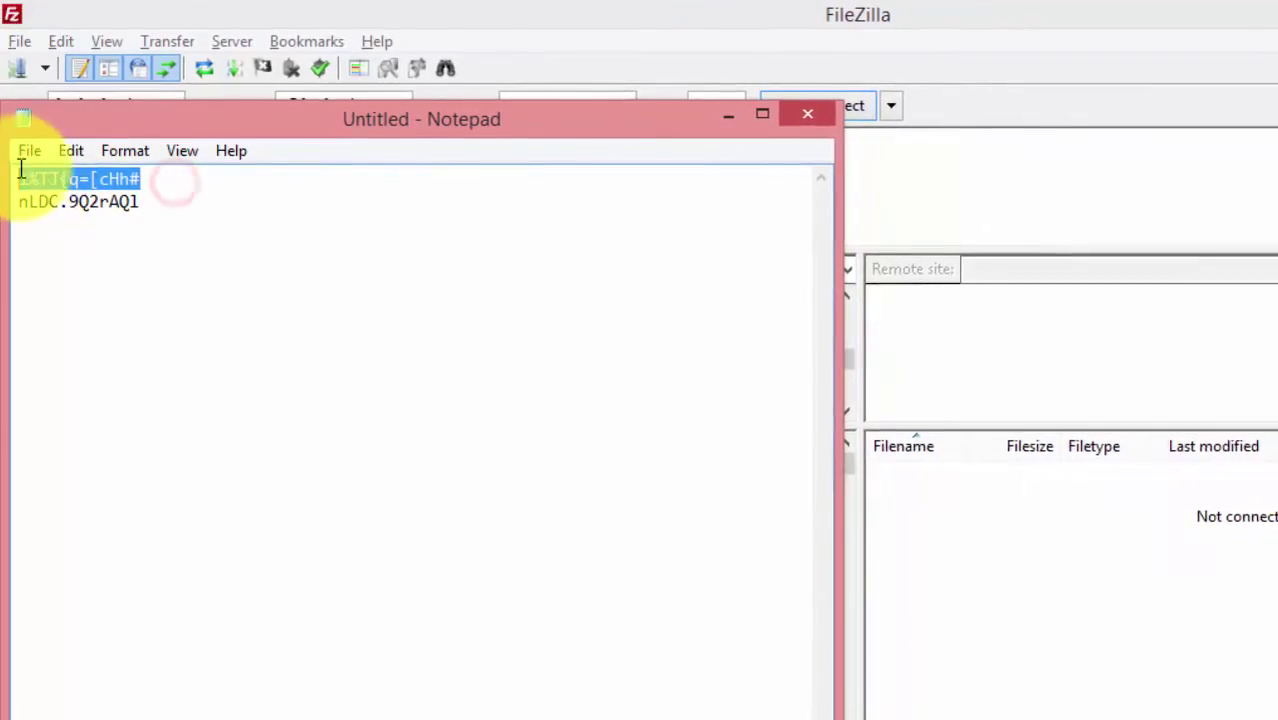
{"action": "right_click", "coordinate": [43, 172]}
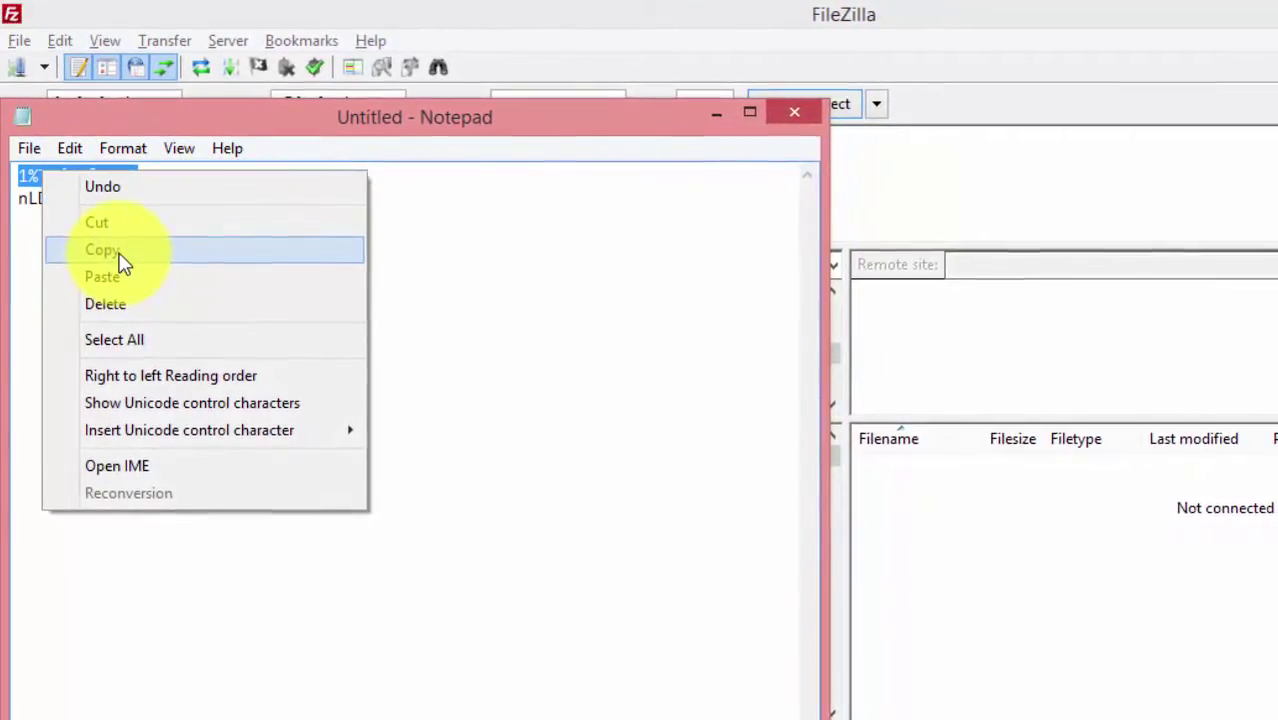
{"action": "left_click", "coordinate": [118, 262]}
{"action": "left_click", "coordinate": [715, 113]}
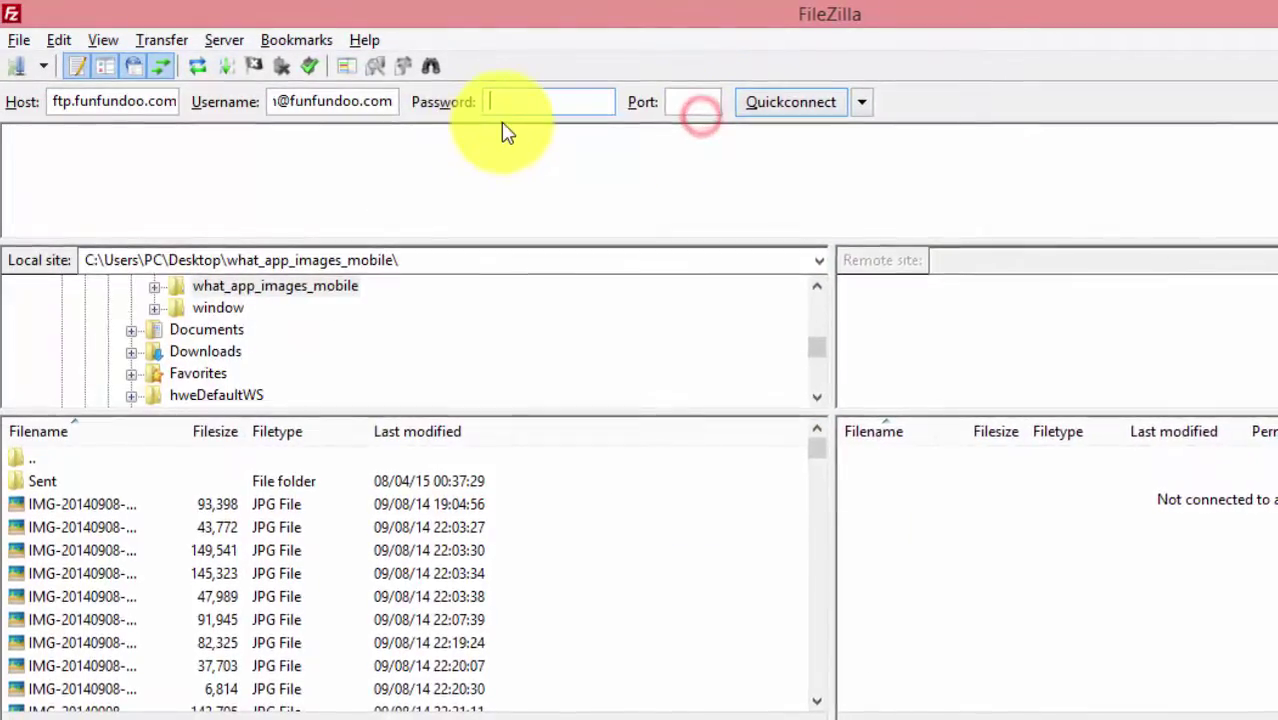
{"action": "key", "text": "ctrl+v"}
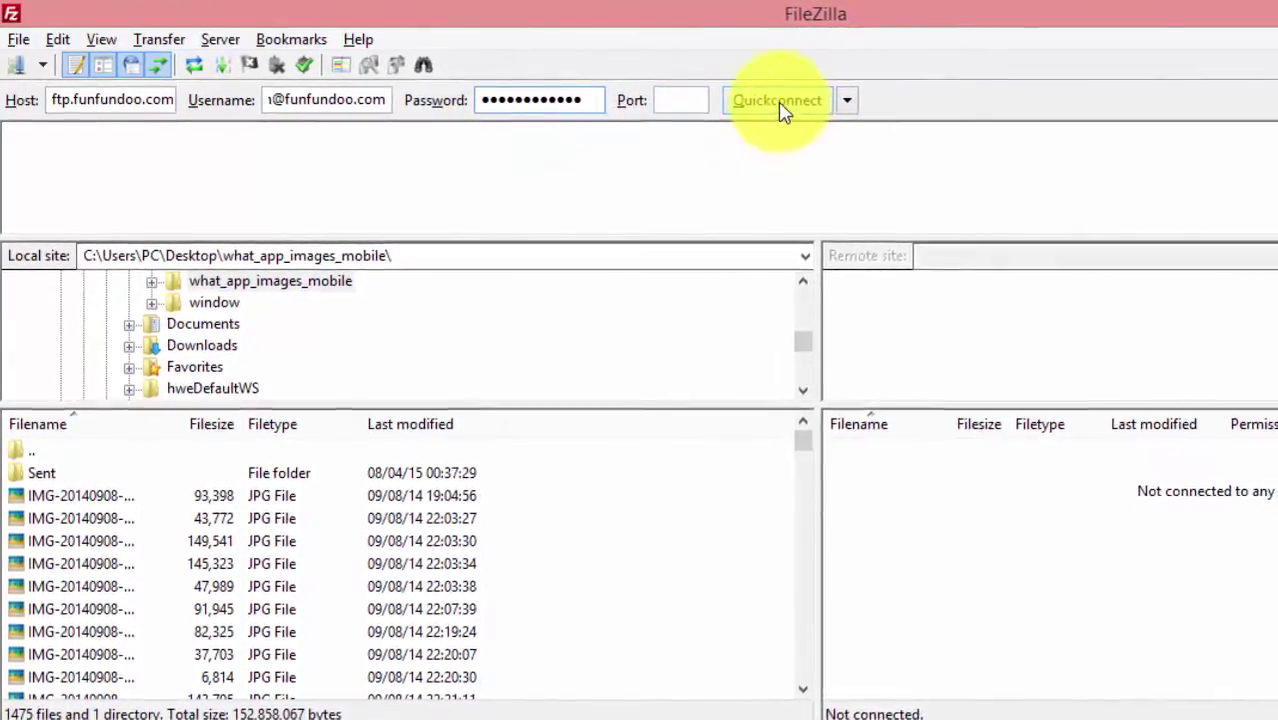
Step: Quickconnect as admin and scroll the remote root listing of 700 files and 88 directories
{"action": "left_click", "coordinate": [778, 101]}
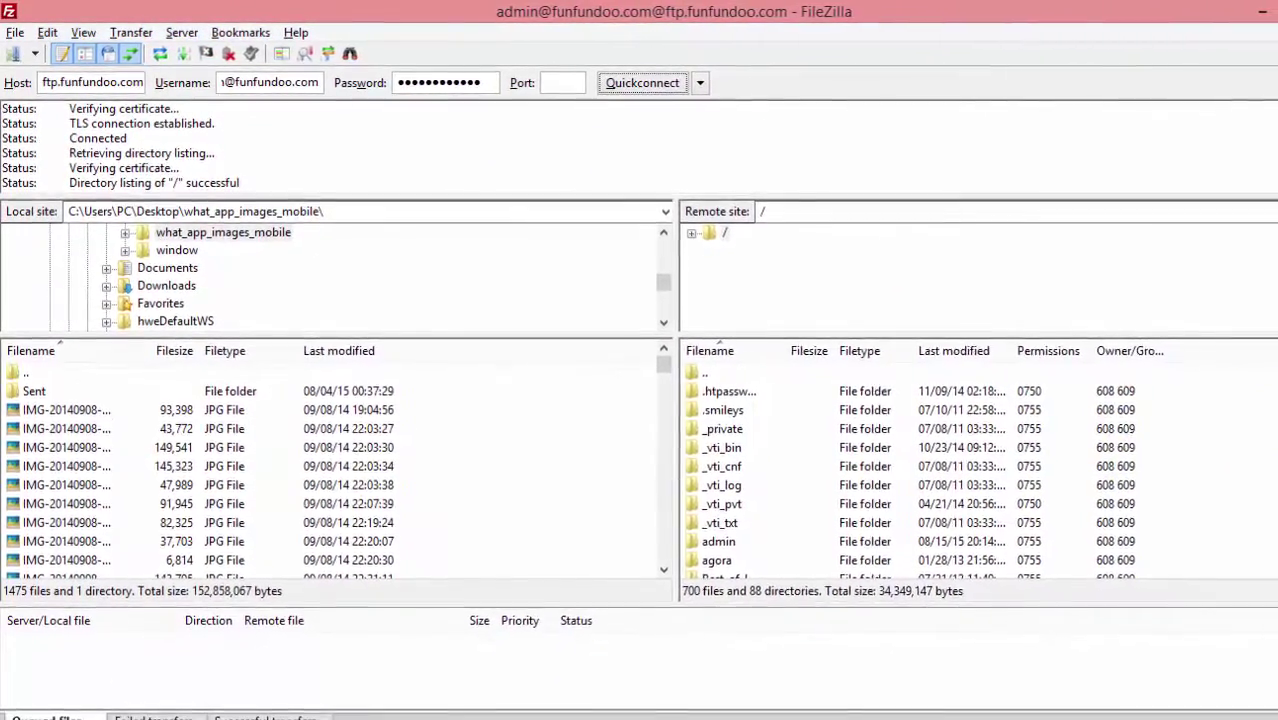
{"action": "scroll", "coordinate": [970, 470], "scroll_direction": "down", "scroll_amount": 20}
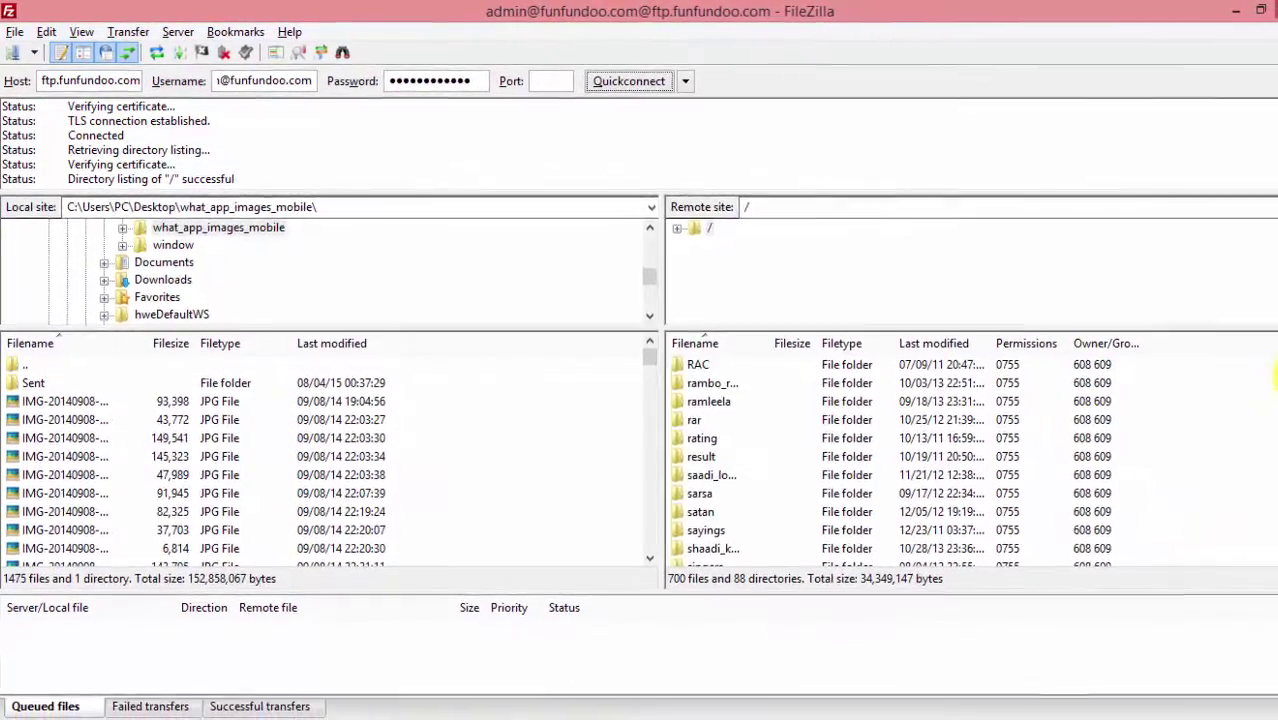
{"action": "left_click_drag", "start_coordinate": [1277, 378], "coordinate": [1252, 333]}
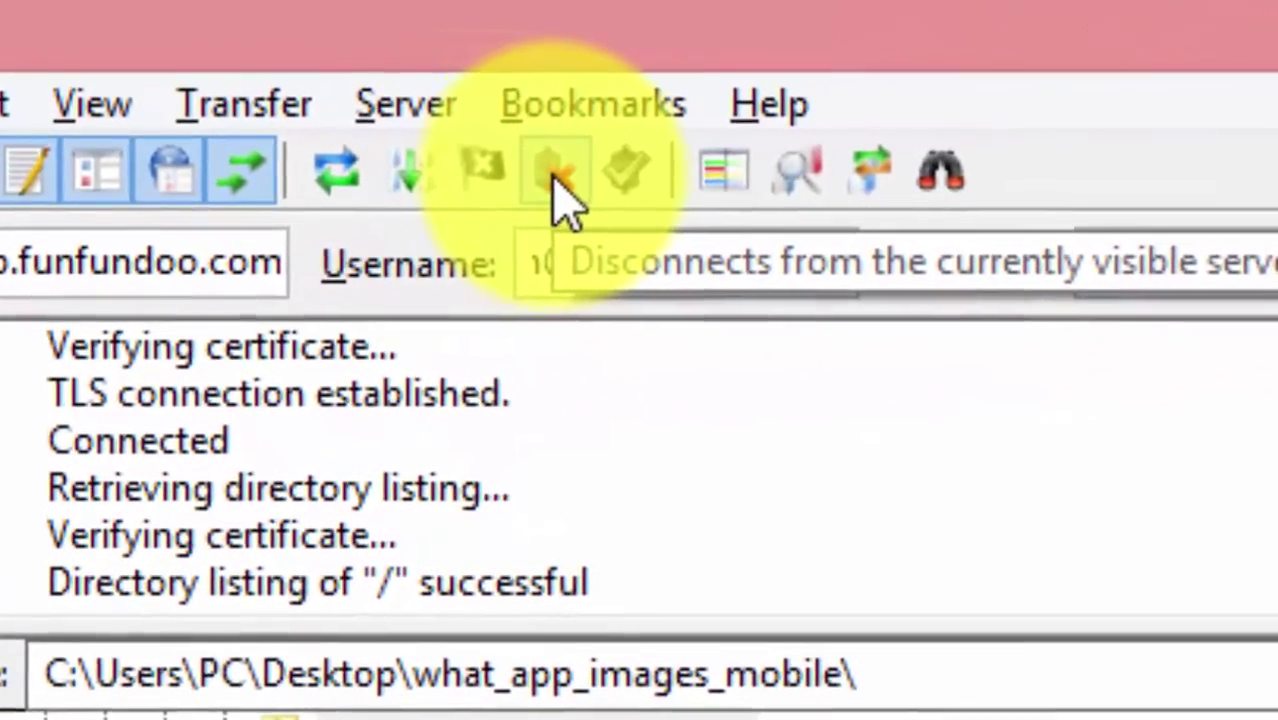
Step: Disconnect the admin session and select fin's password on line 2 of the Notepad notes
{"action": "left_click", "coordinate": [555, 175]}
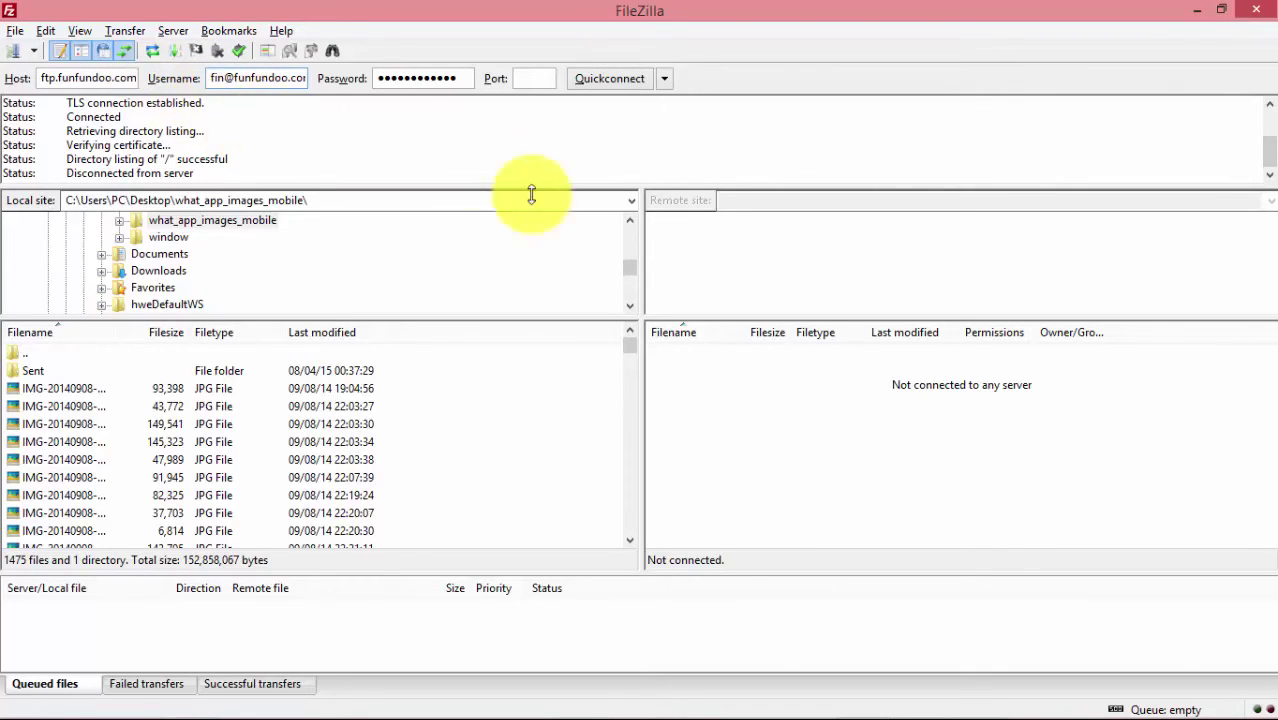
{"action": "mouse_move", "coordinate": [984, 676]}
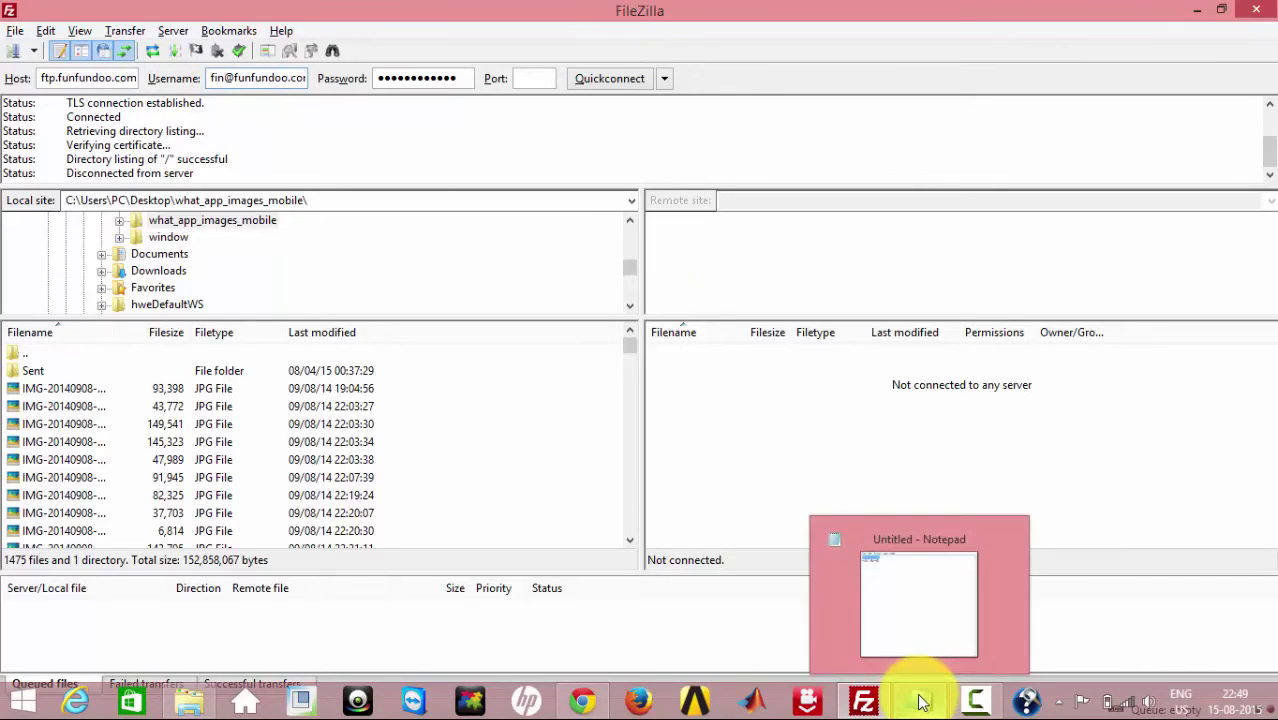
{"action": "left_click", "coordinate": [918, 698]}
{"action": "left_click", "coordinate": [100, 150]}
{"action": "mouse_move", "coordinate": [100, 150]}
{"action": "left_mouse_down"}
{"action": "mouse_move", "coordinate": [2, 138]}
{"action": "mouse_move", "coordinate": [99, 130]}
{"action": "left_mouse_up"}
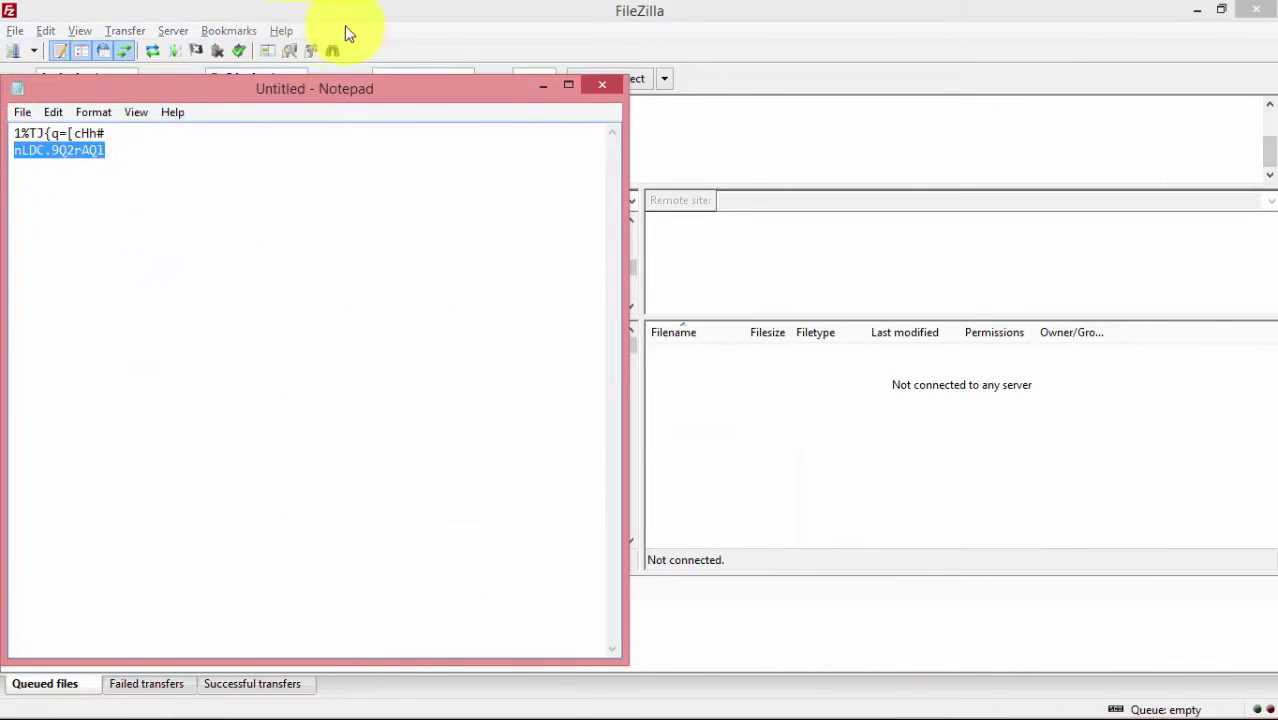
Step: Replace the old password with fin's password in FileZilla and connect as fin
{"action": "left_click", "coordinate": [346, 25]}
{"action": "left_click_drag", "start_coordinate": [456, 80], "coordinate": [354, 84]}
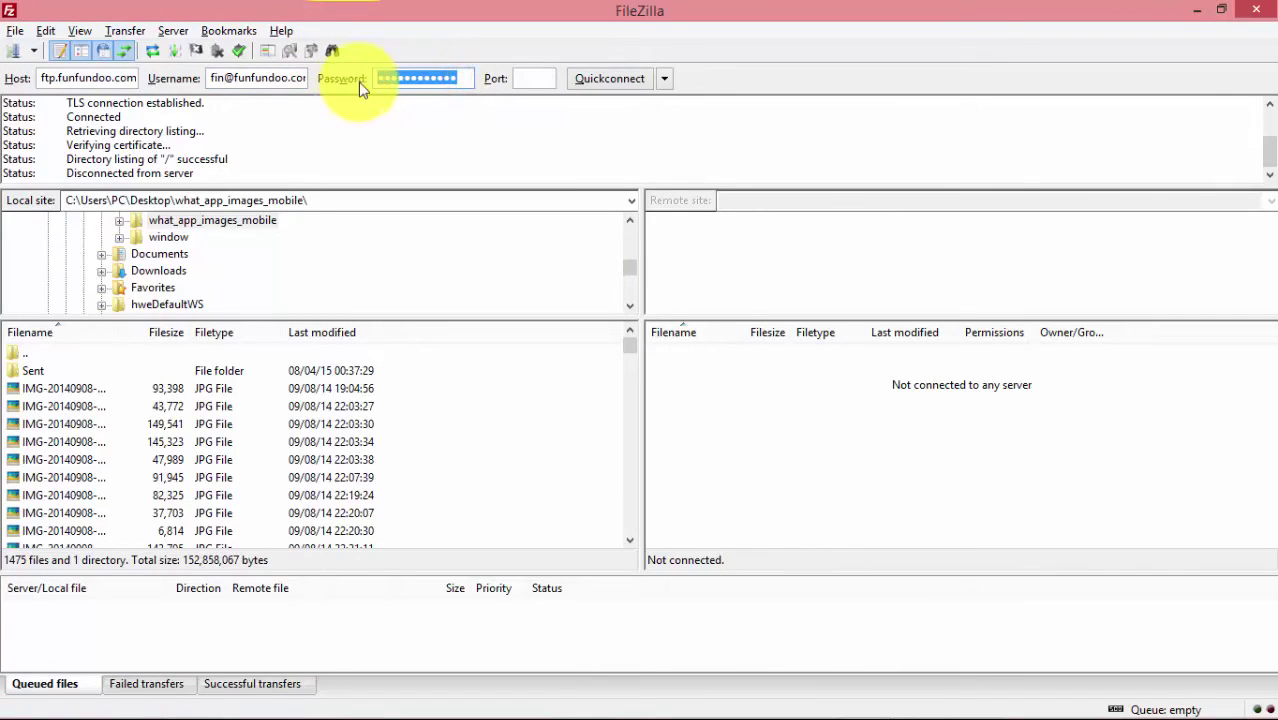
{"action": "key", "text": "ctrl+v"}
{"action": "left_click", "coordinate": [608, 80]}
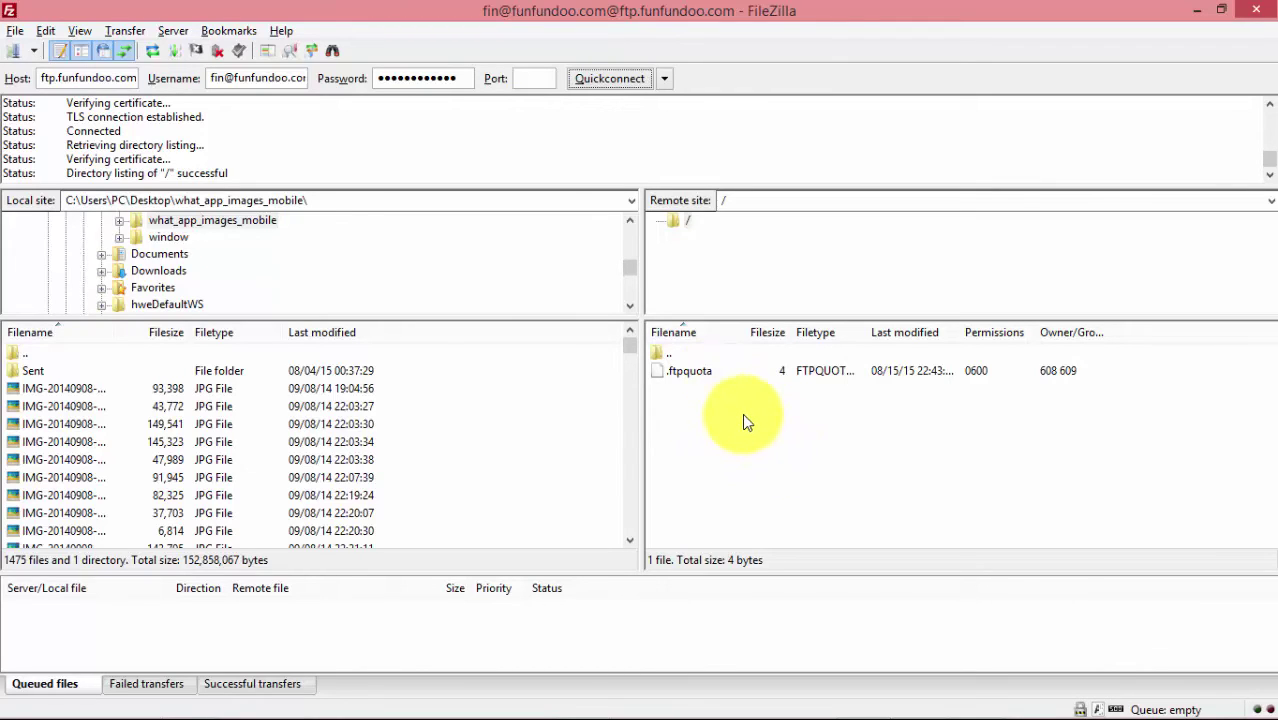
Step: Double-click the '..' entry to confirm fin cannot leave its root folder
{"action": "double_click", "coordinate": [670, 354]}
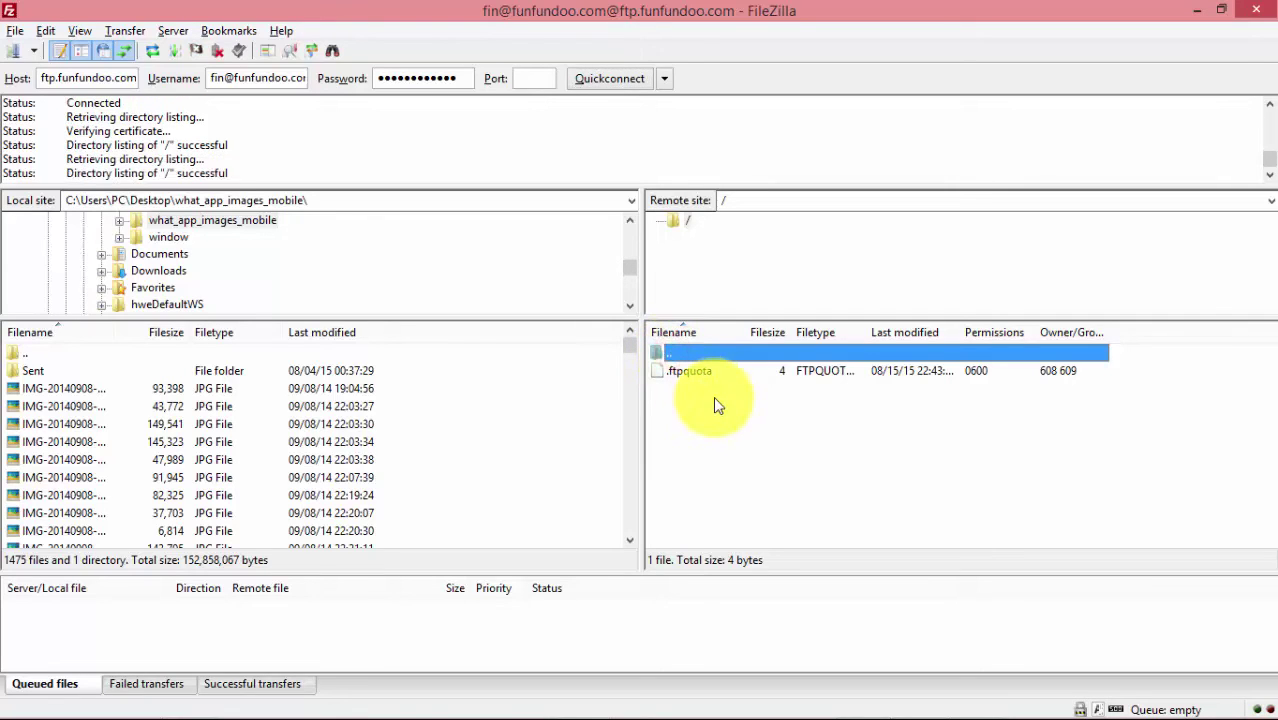